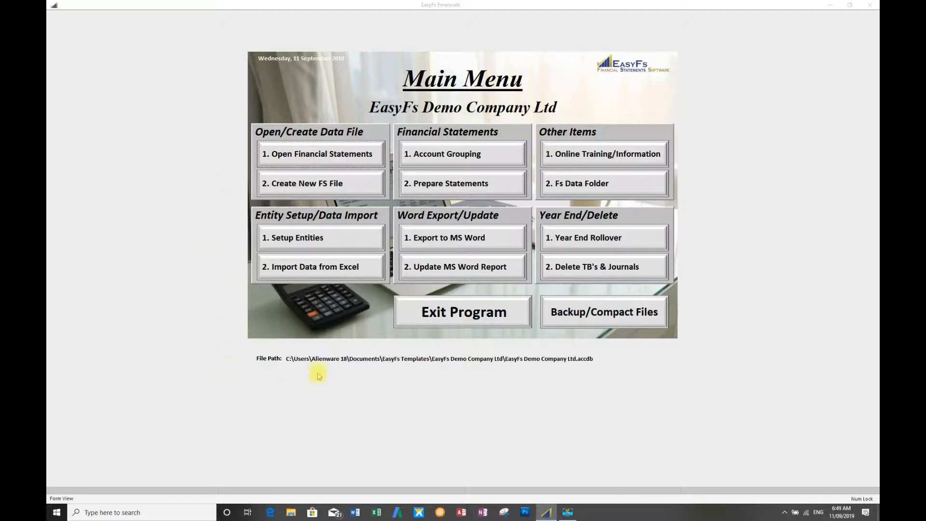
Review the options for importing data from Excel and return to the main menu.
{"action": "left_click", "coordinate": [320, 275]}
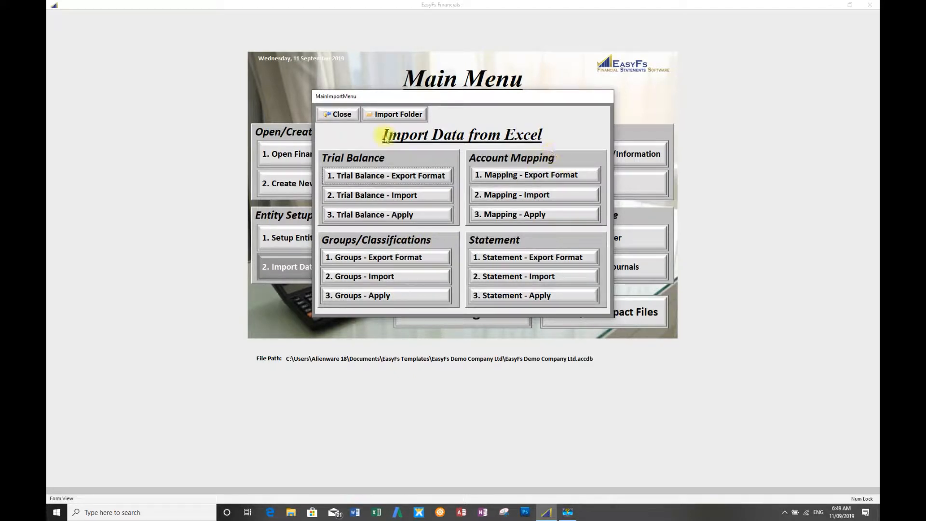
{"action": "left_click", "coordinate": [335, 113]}
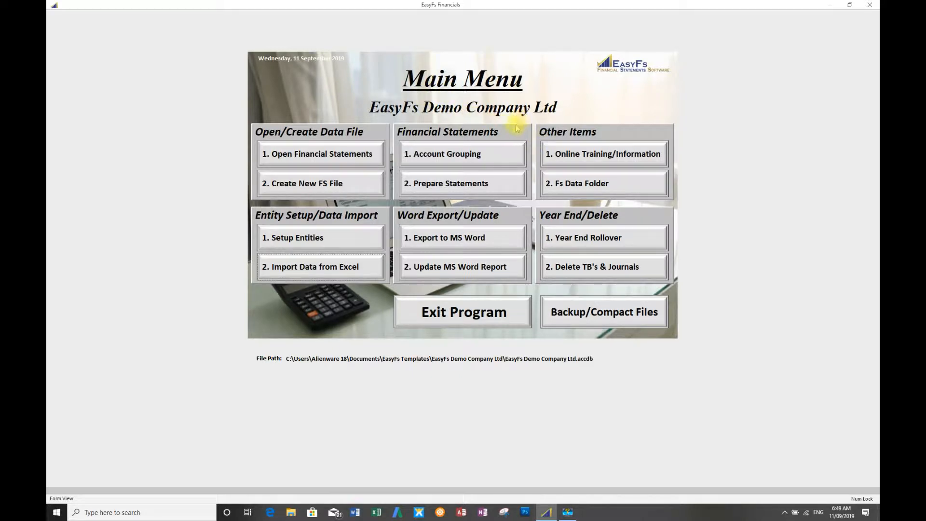
Open the account grouping and view the adjustment entries for the AAA entity's general journals.
{"action": "left_click", "coordinate": [460, 155]}
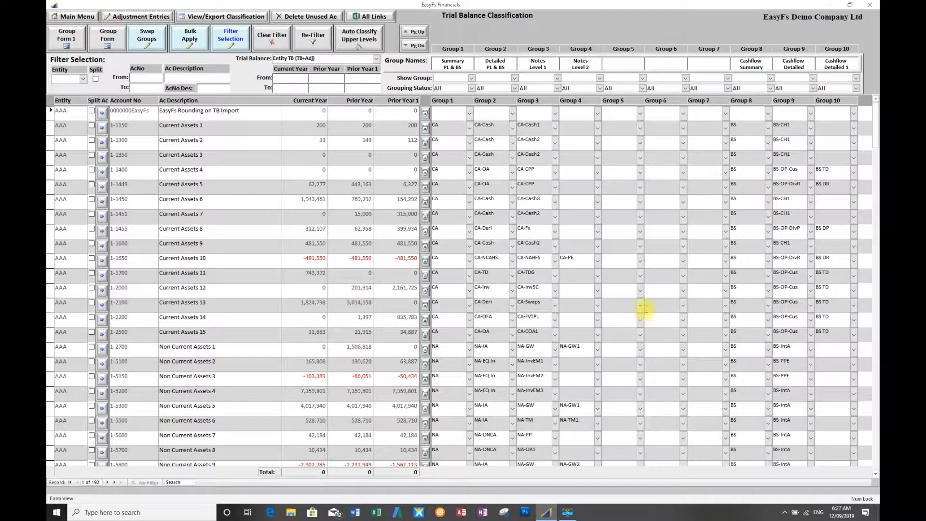
{"action": "left_click", "coordinate": [137, 17]}
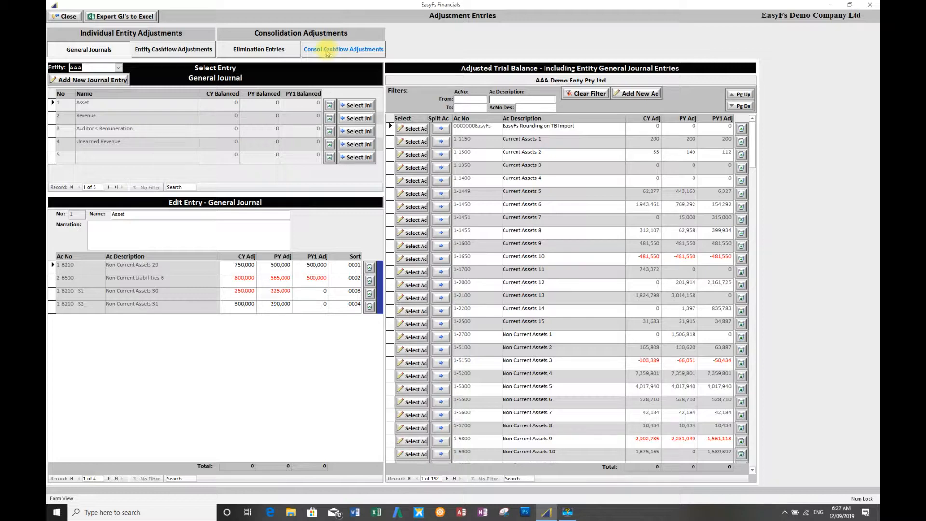
{"action": "left_click", "coordinate": [70, 14]}
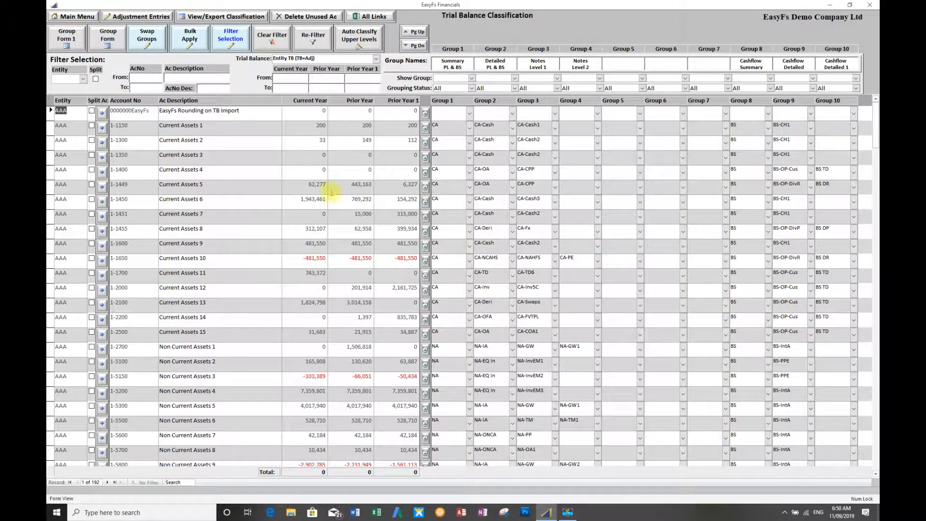
Drill down in the group form from Revenue in Group 1 through Revenue from Sales to its Group 3 note-level groups.
{"action": "left_click", "coordinate": [66, 37]}
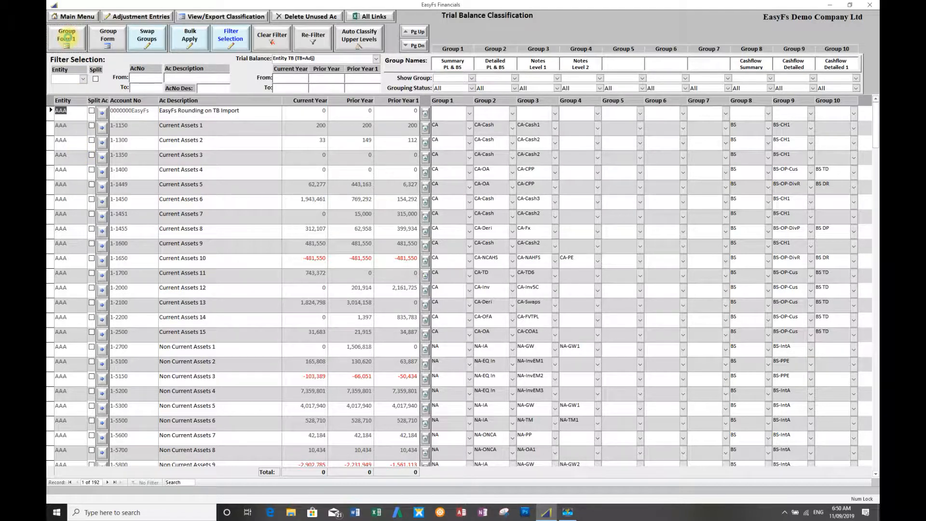
{"action": "left_click", "coordinate": [66, 36]}
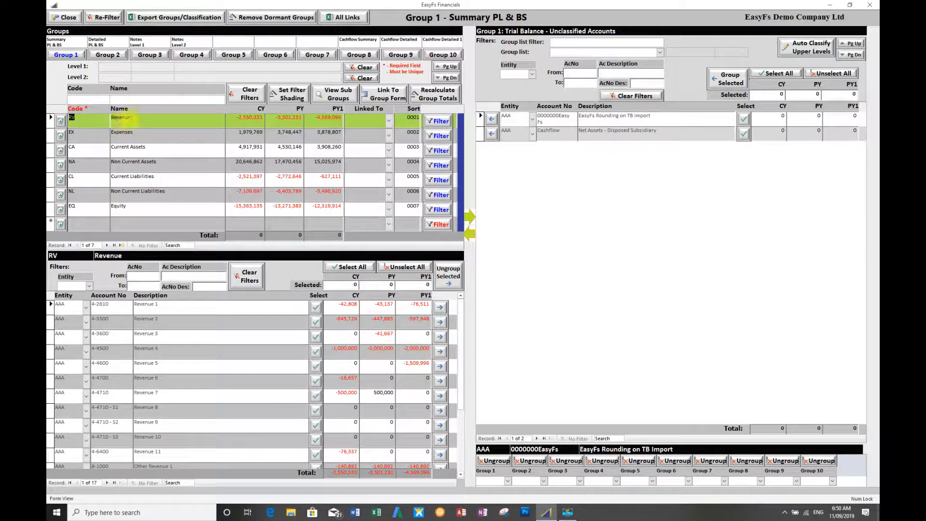
{"action": "left_click", "coordinate": [438, 121]}
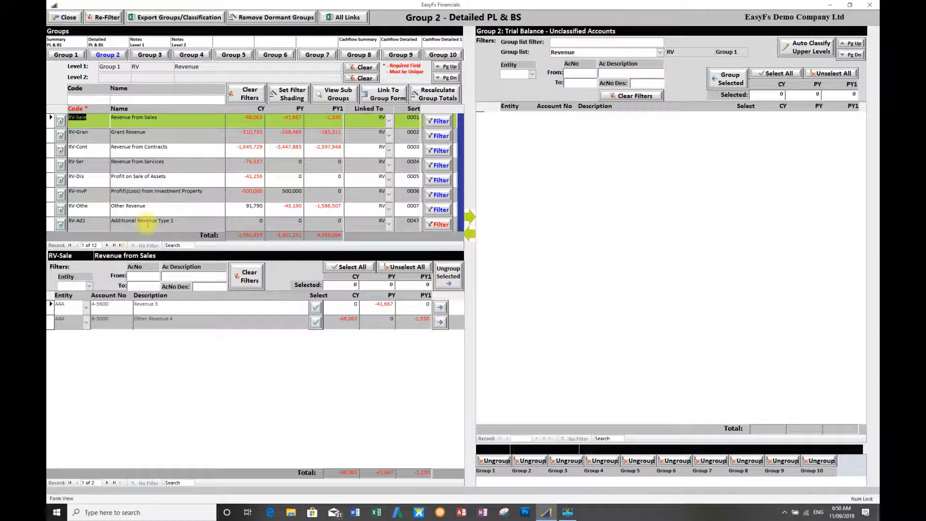
{"action": "left_click", "coordinate": [438, 121]}
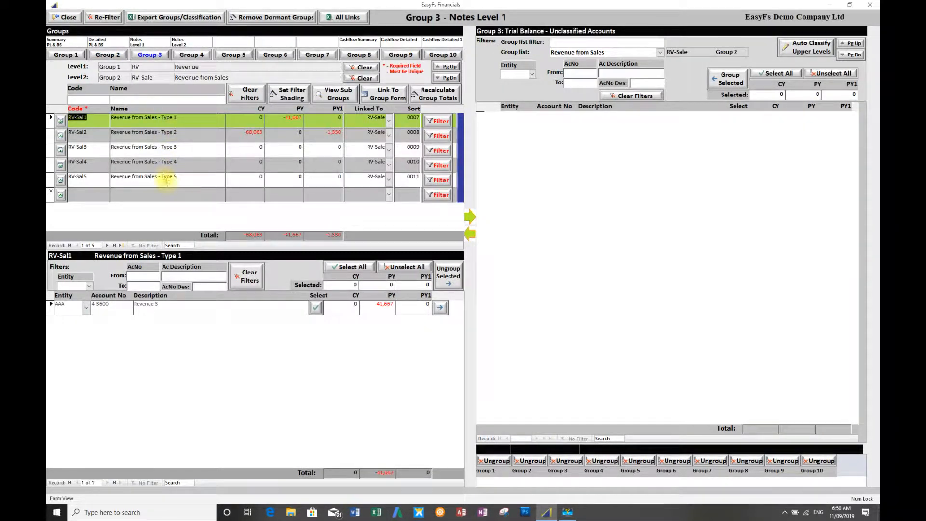
Ungroup the Revenue 1 account (4-2610) from the Revenue group in Group 1 and group it back under Revenue.
{"action": "left_click", "coordinate": [66, 55]}
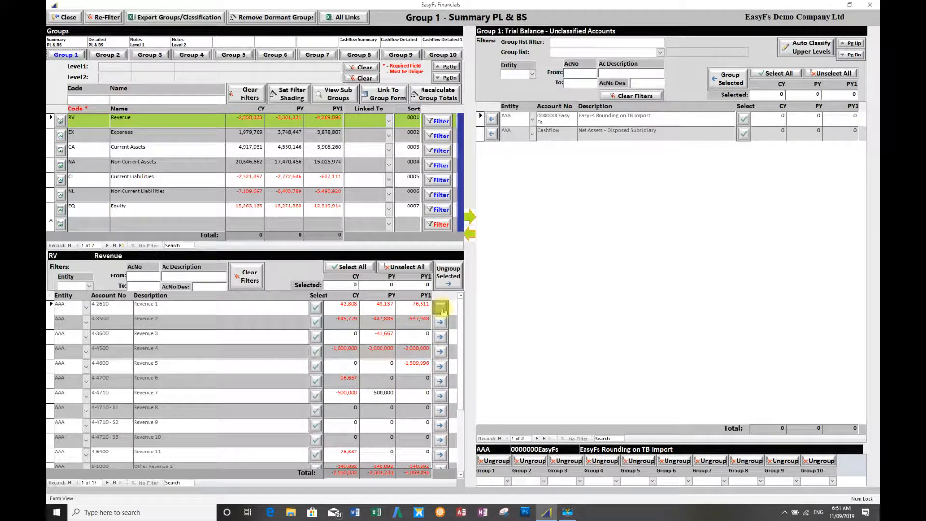
{"action": "left_click", "coordinate": [441, 309]}
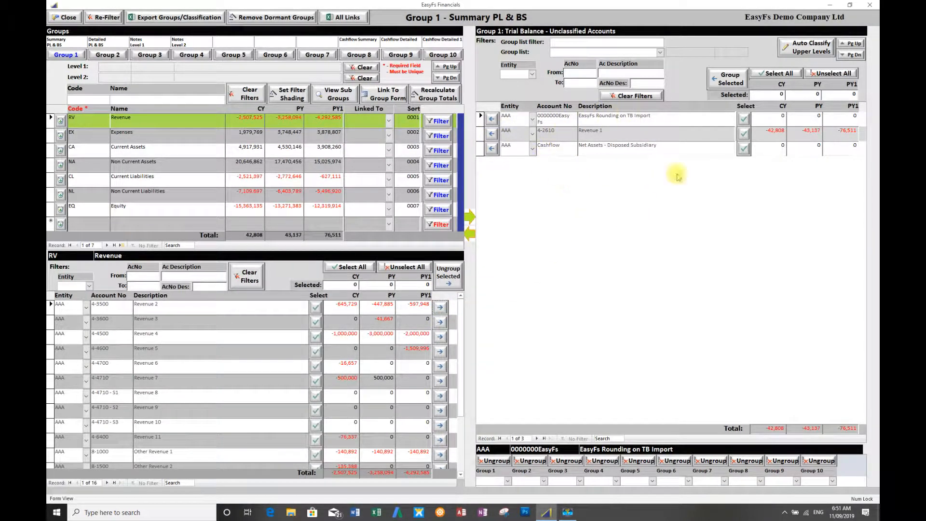
{"action": "left_click", "coordinate": [493, 135]}
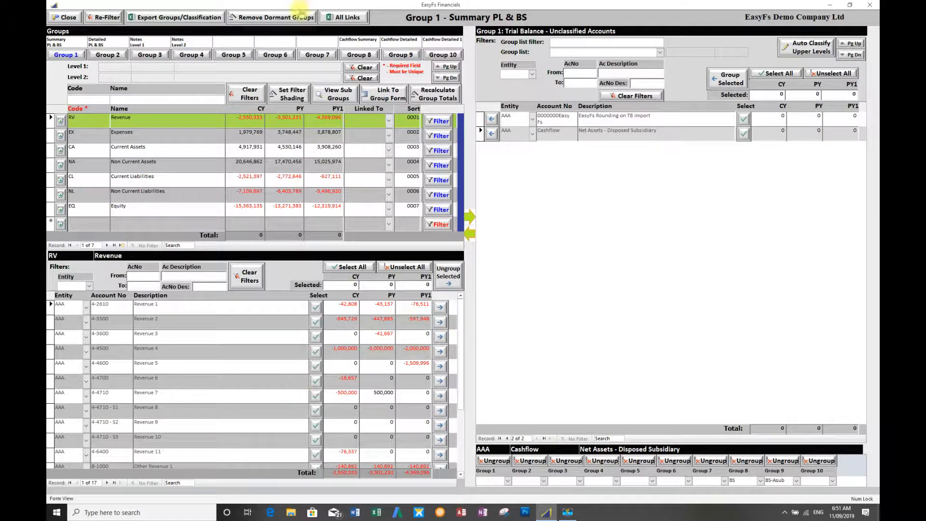
Leave account grouping for statement preparation and review the Statement Setup list among the create/edit items.
{"action": "left_click", "coordinate": [73, 19]}
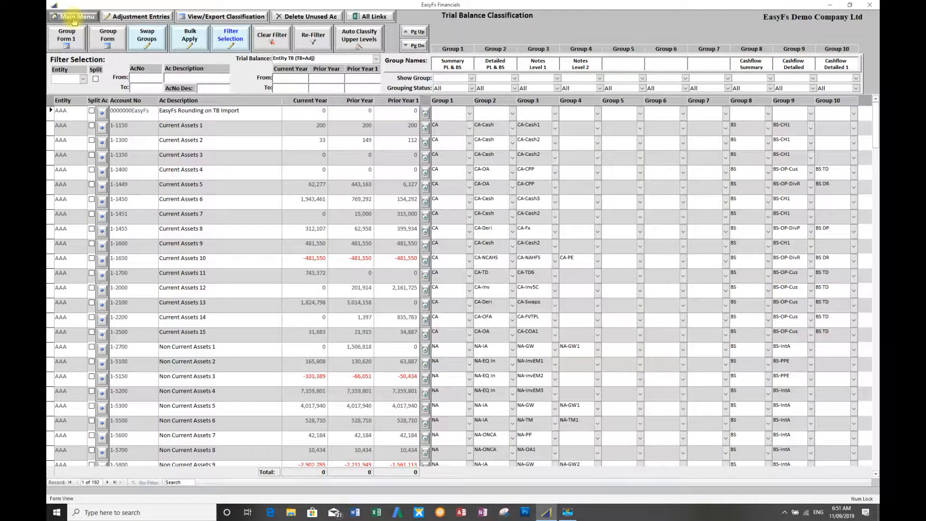
{"action": "left_click", "coordinate": [72, 20]}
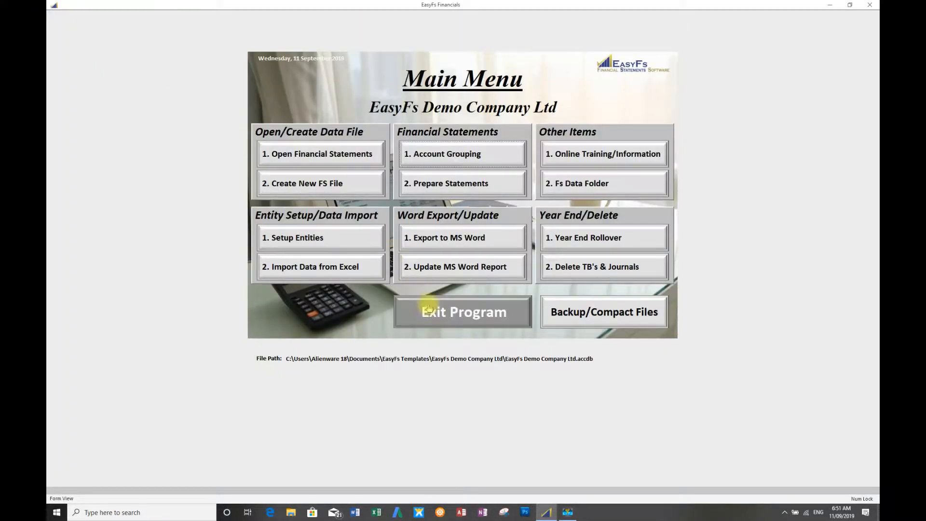
{"action": "left_click", "coordinate": [455, 188]}
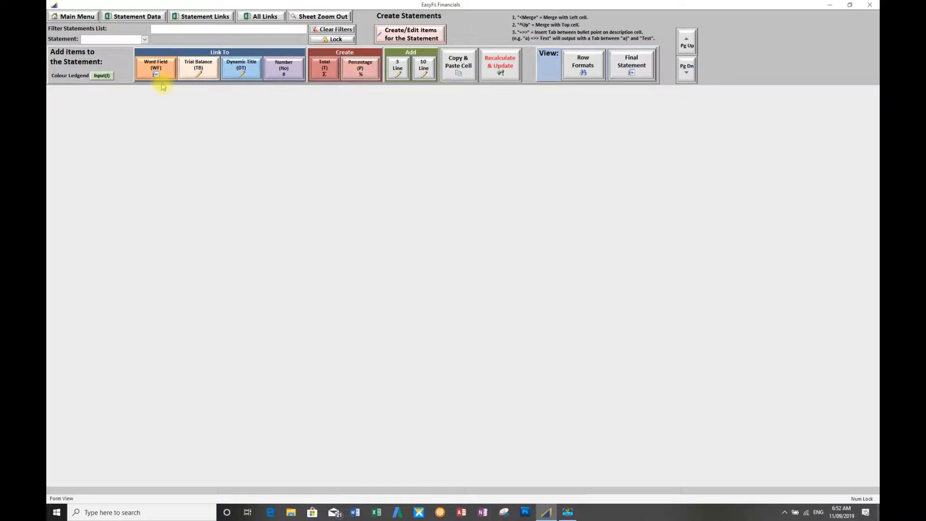
{"action": "left_click", "coordinate": [416, 36]}
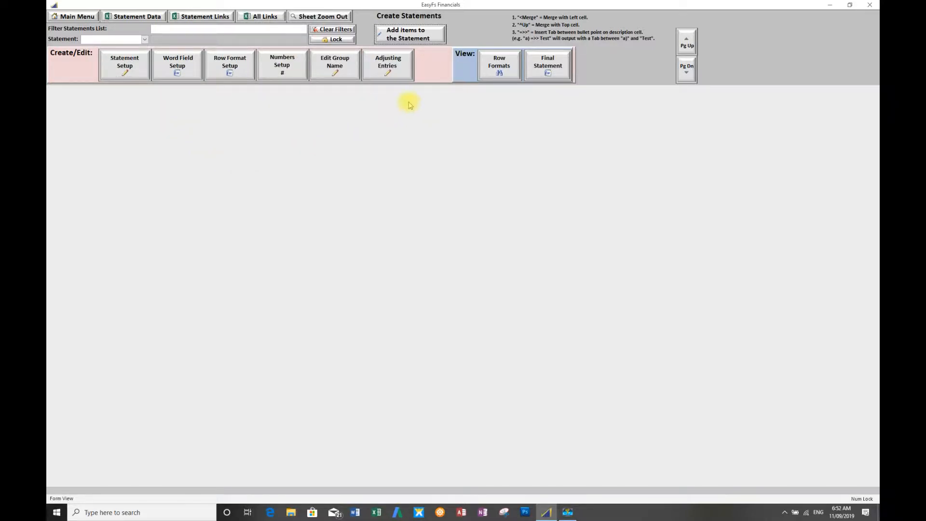
{"action": "left_click", "coordinate": [124, 64]}
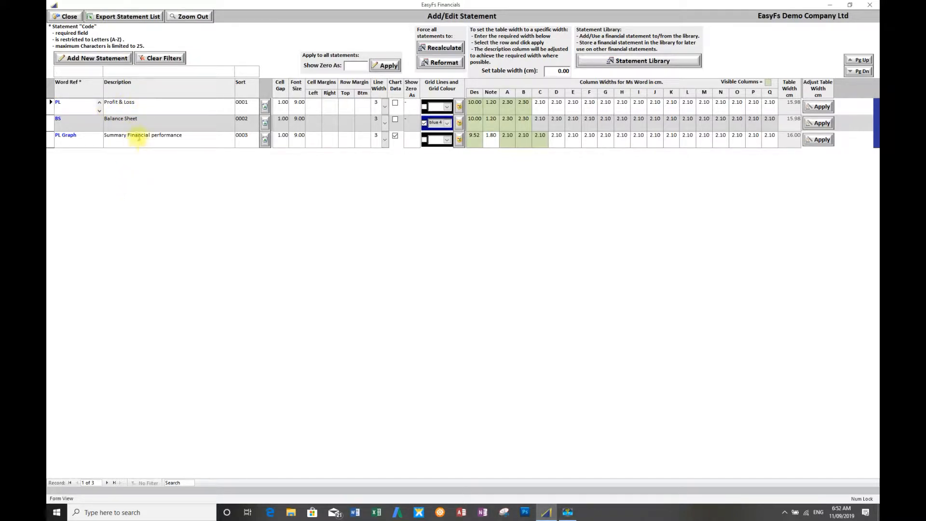
{"action": "left_click", "coordinate": [70, 17]}
Review the linked, combined and input word fields in the Word Field Setup.
{"action": "left_click", "coordinate": [177, 64]}
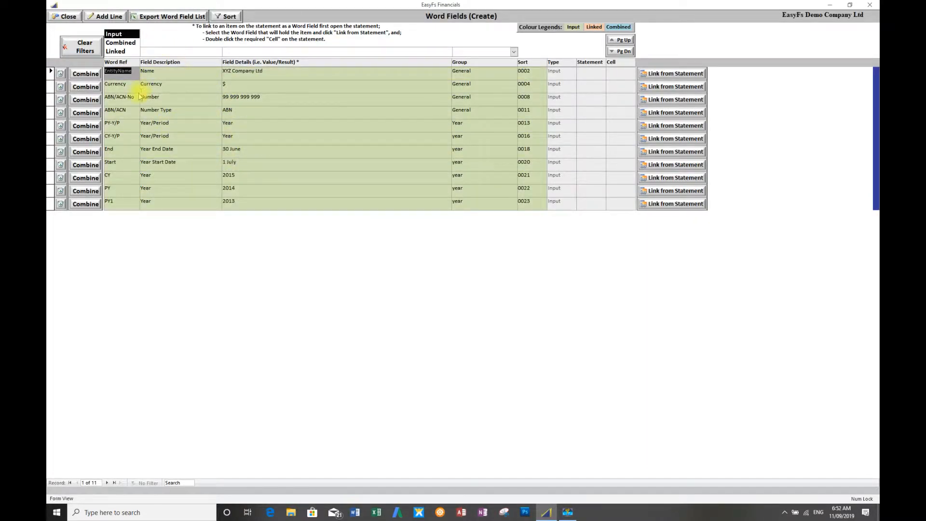
{"action": "left_click", "coordinate": [113, 52]}
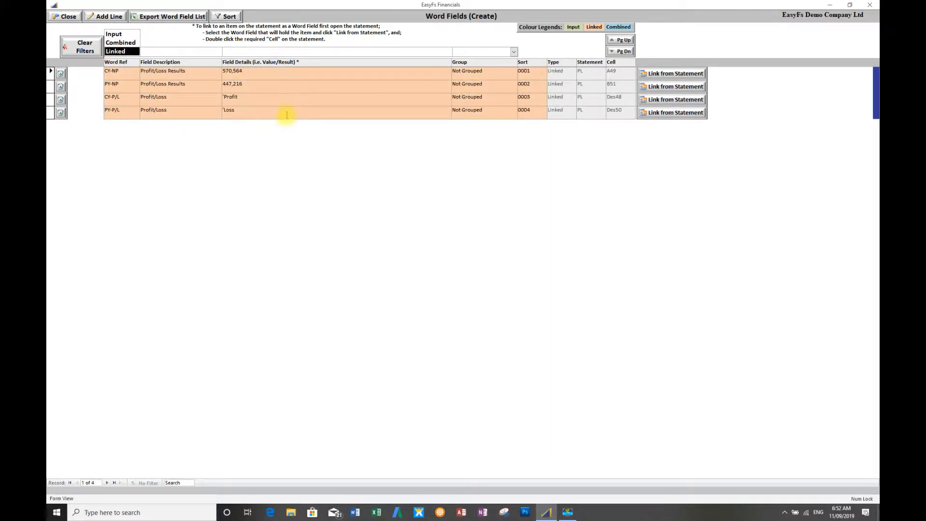
{"action": "left_click", "coordinate": [122, 43]}
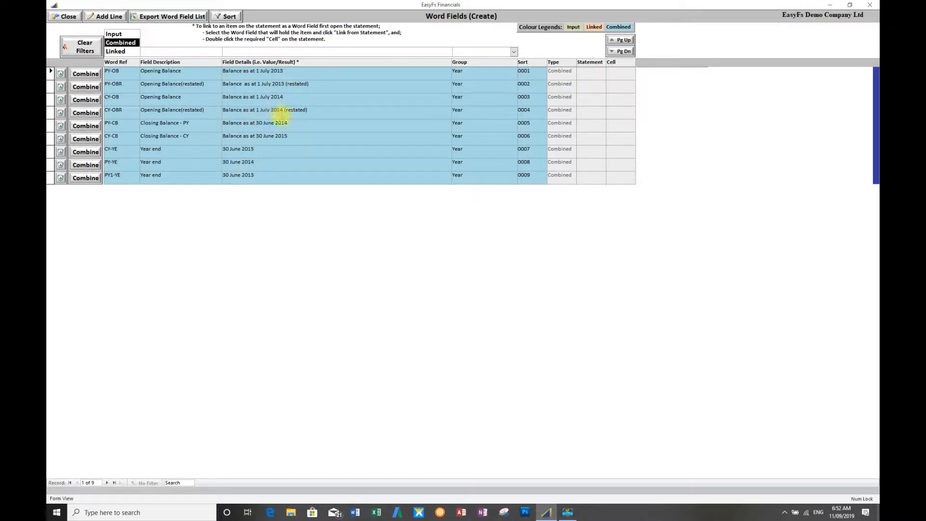
{"action": "left_click", "coordinate": [115, 35]}
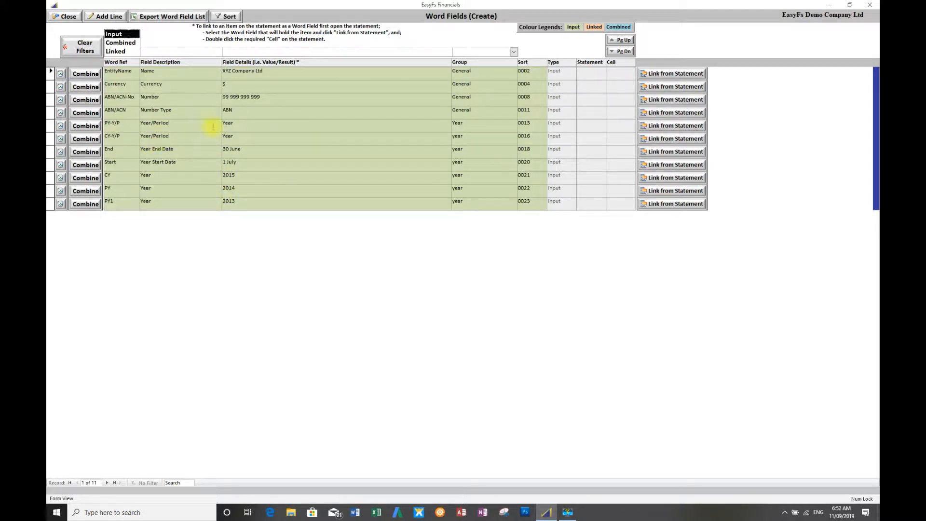
{"action": "left_click", "coordinate": [65, 17]}
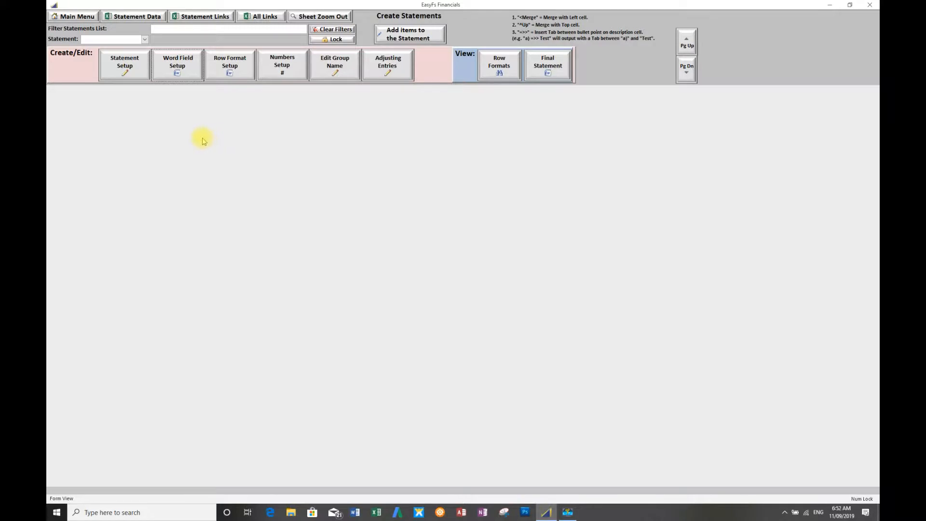
Review the row formats in the Row Format Setup and the text alignment settings of the cell formats.
{"action": "left_click", "coordinate": [230, 64]}
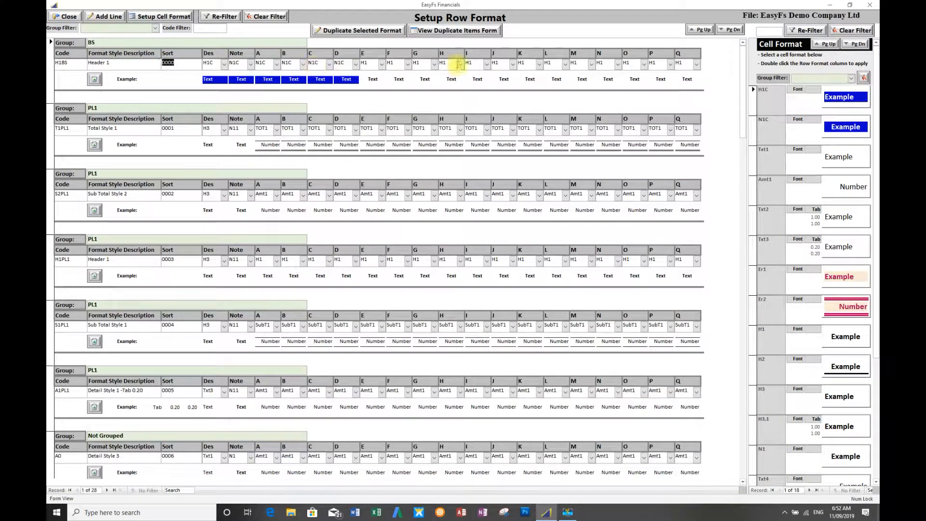
{"action": "left_click", "coordinate": [161, 16]}
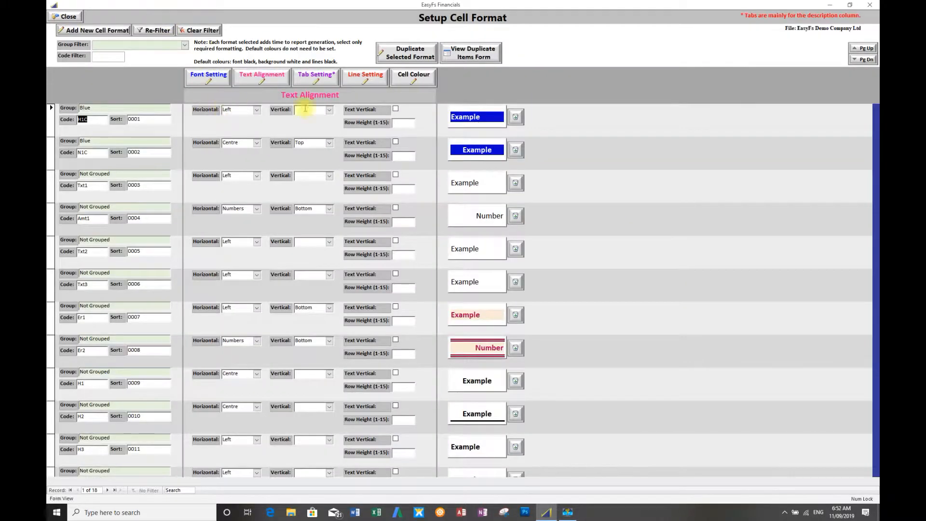
{"action": "left_click", "coordinate": [67, 17]}
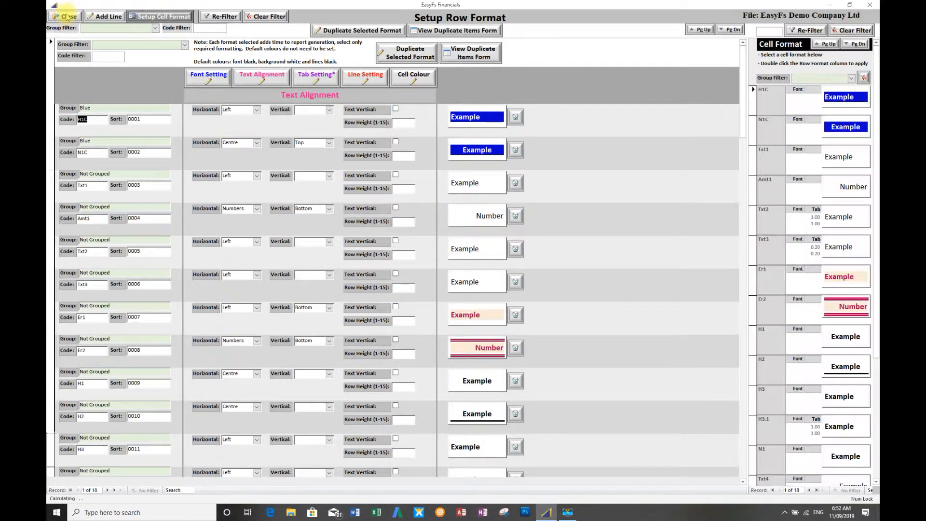
{"action": "left_click", "coordinate": [67, 17]}
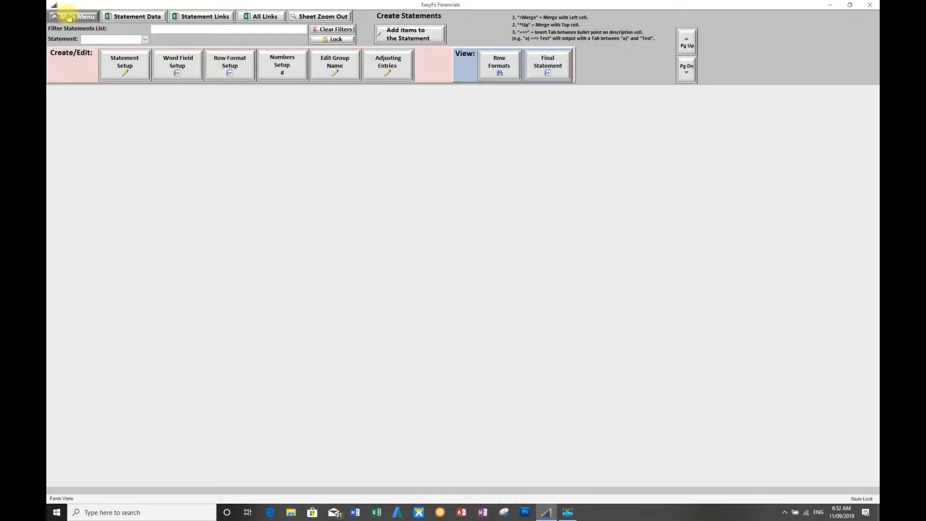
In the Numbers Setup, deactivate the Critical Accounting Estimates and Judgements note at level 1 and activate it again.
{"action": "left_click", "coordinate": [295, 72]}
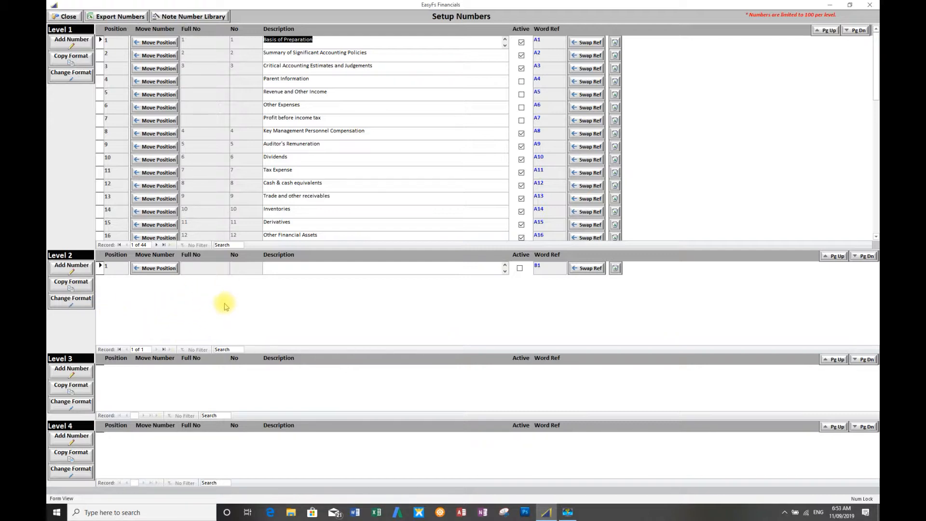
{"action": "left_click", "coordinate": [605, 238]}
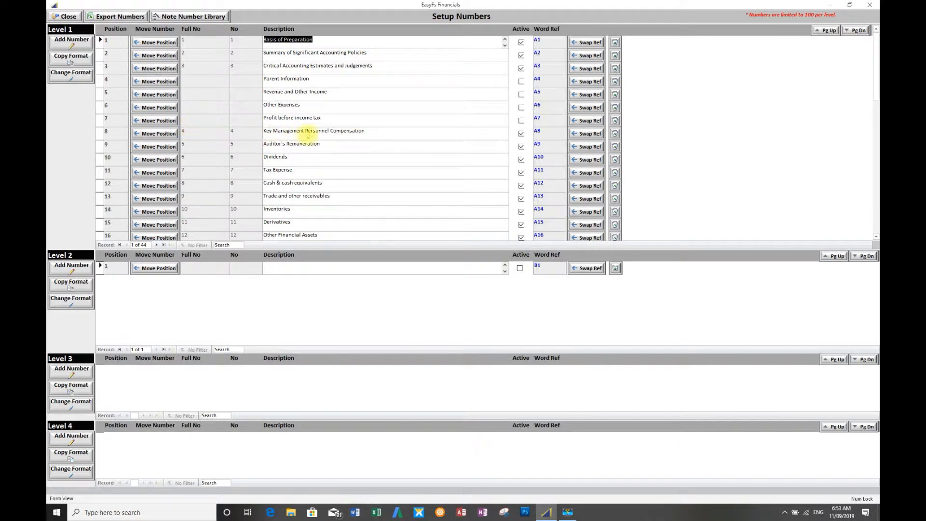
{"action": "left_click", "coordinate": [521, 69]}
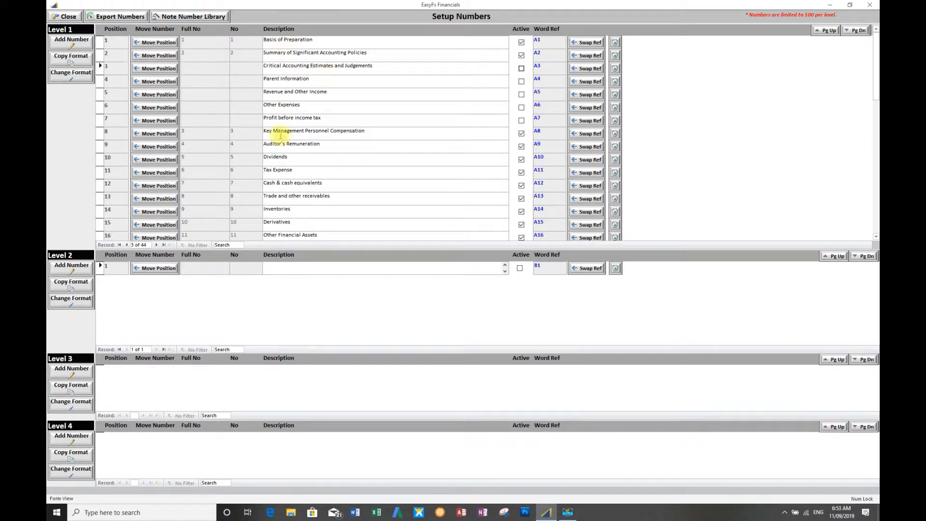
{"action": "left_click", "coordinate": [521, 69]}
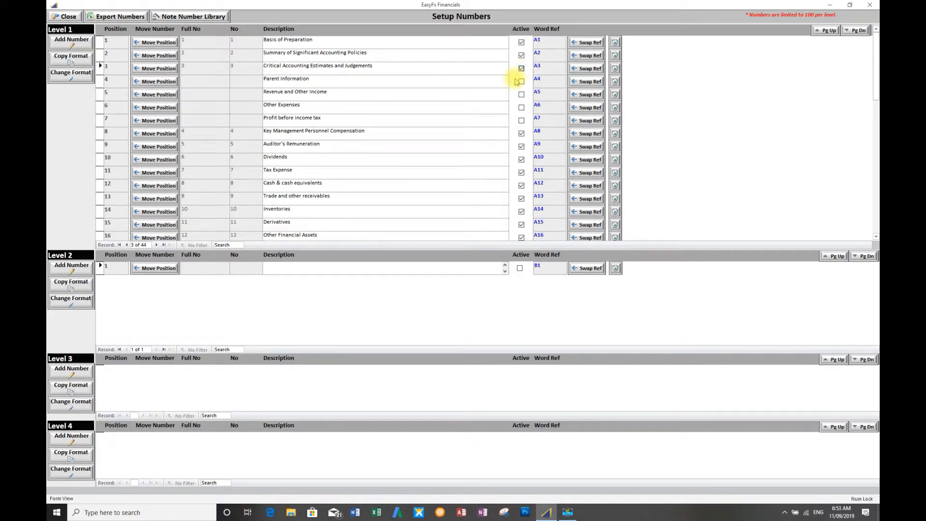
{"action": "left_click", "coordinate": [59, 17]}
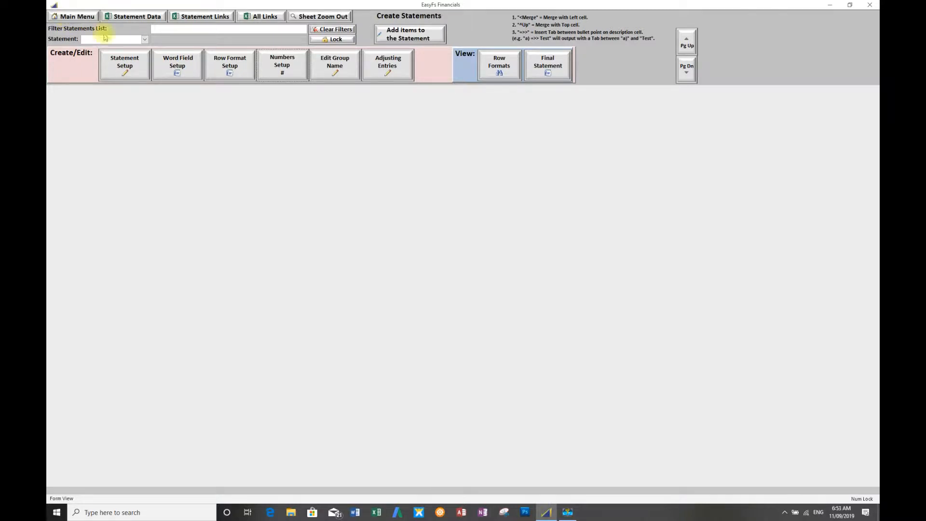
Open the Profit & Loss statement with the tools for adding items and check the cell link of the Revenue from Sales description.
{"action": "left_click", "coordinate": [144, 40]}
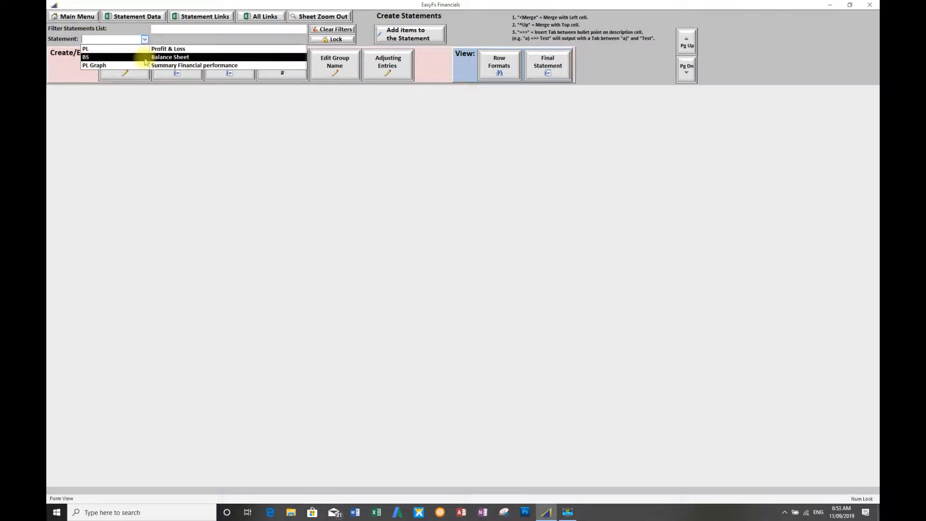
{"action": "left_click", "coordinate": [145, 49]}
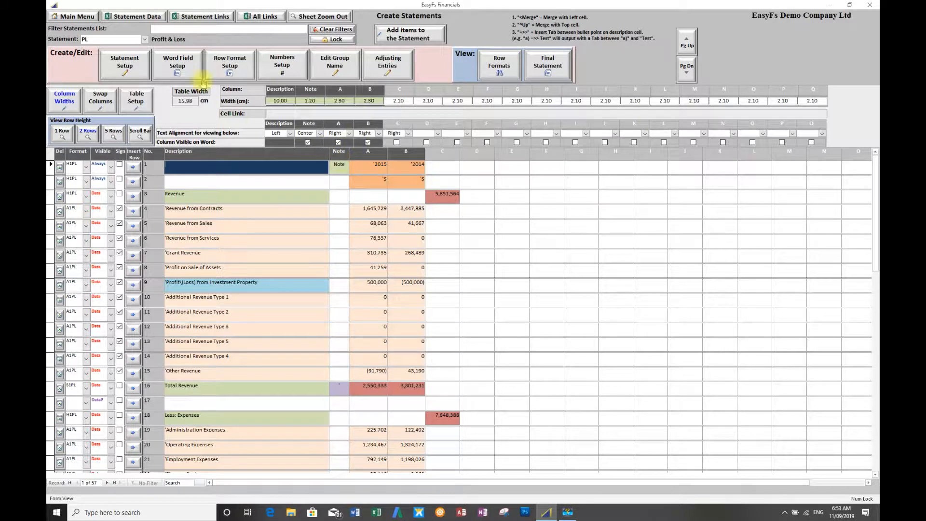
{"action": "left_click", "coordinate": [410, 35]}
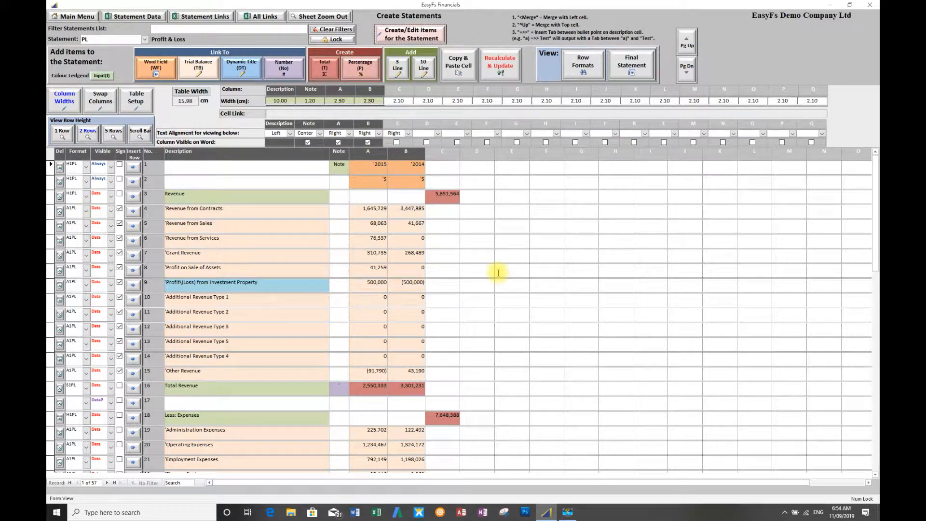
{"action": "left_click", "coordinate": [215, 228]}
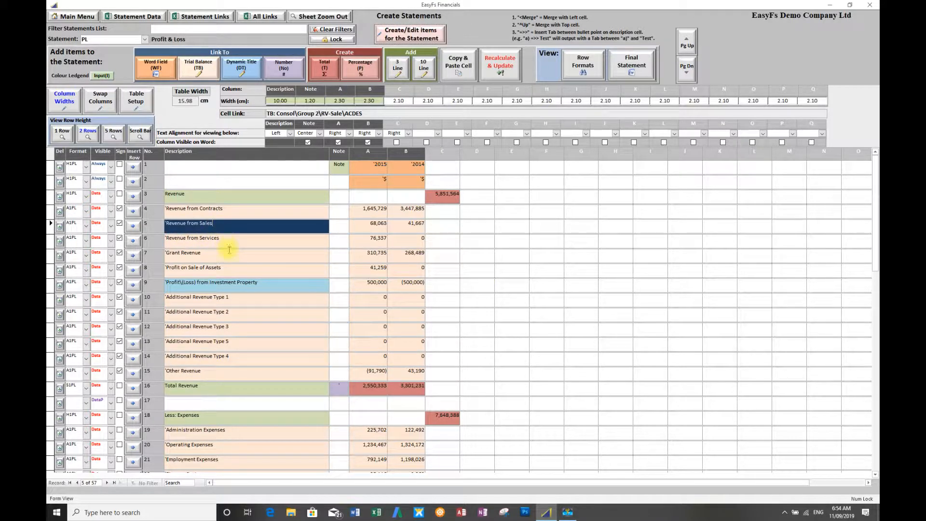
Open the trial balance link for the Revenue from Services description and view the consolidated, entity by group and by account versions.
{"action": "left_click", "coordinate": [263, 241]}
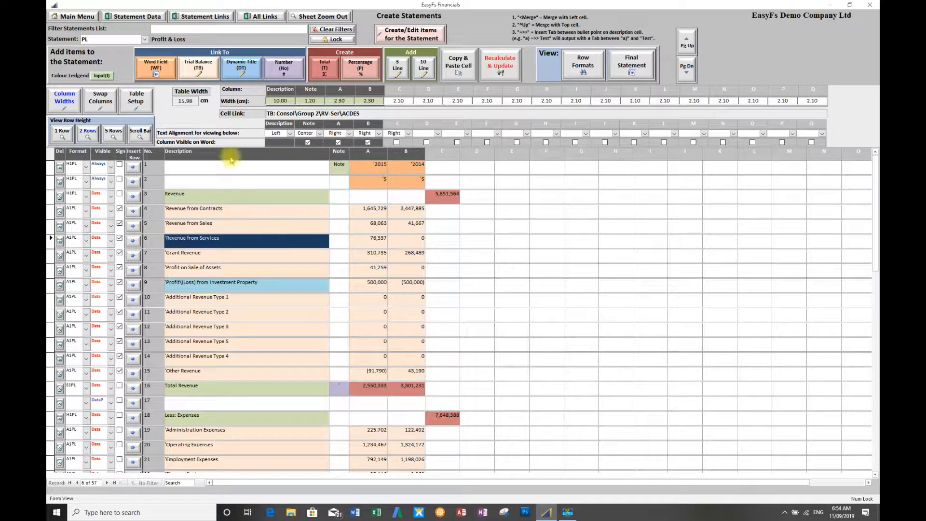
{"action": "left_click", "coordinate": [199, 72]}
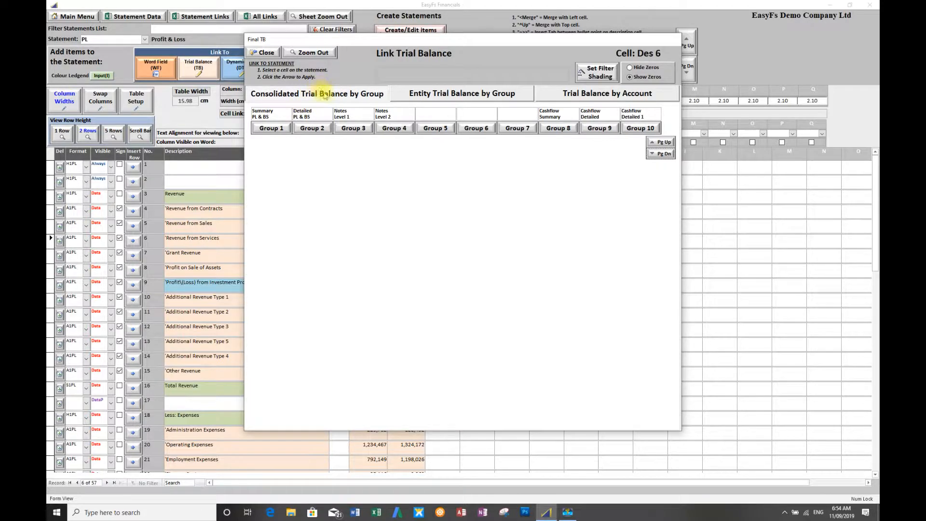
{"action": "left_click", "coordinate": [325, 95]}
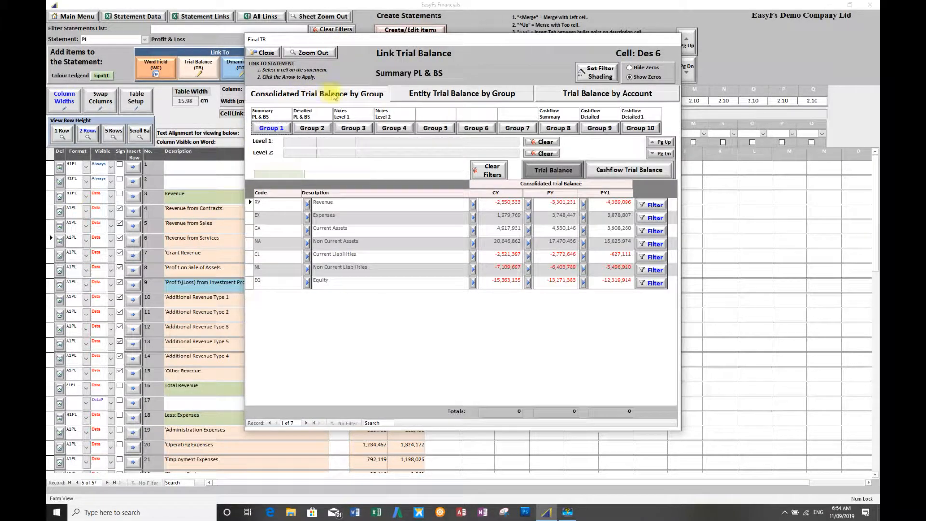
{"action": "left_click", "coordinate": [415, 94]}
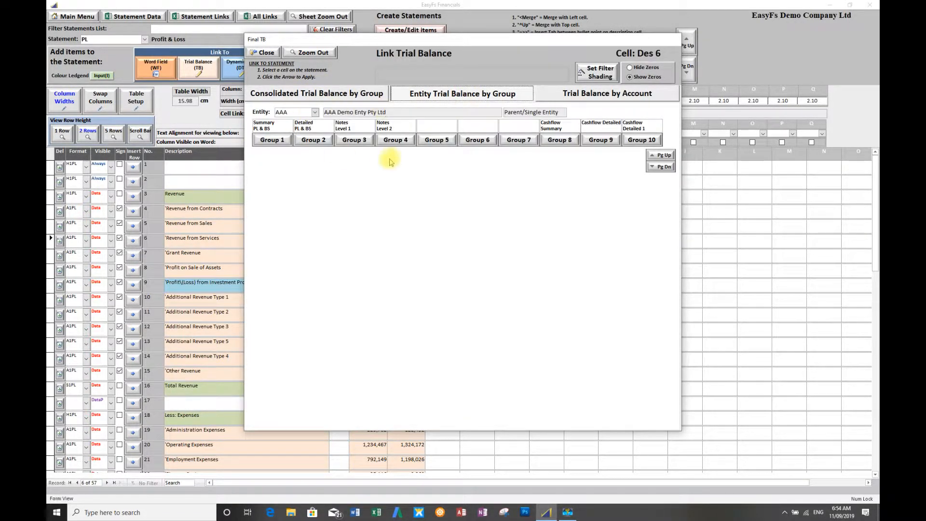
{"action": "left_click", "coordinate": [591, 94]}
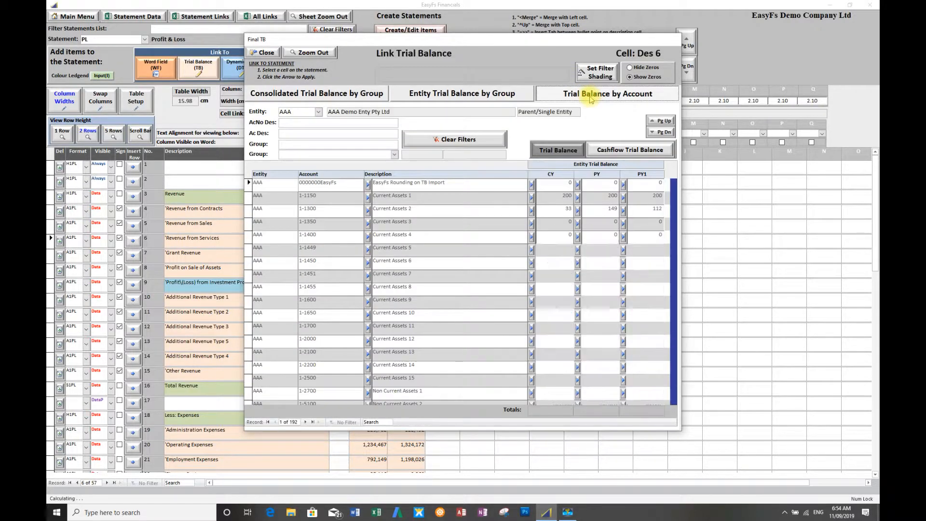
View the trial balance by account for entity ABC, return to entity AAA and close the trial balance link.
{"action": "left_click", "coordinate": [318, 112]}
{"action": "left_click", "coordinate": [320, 129]}
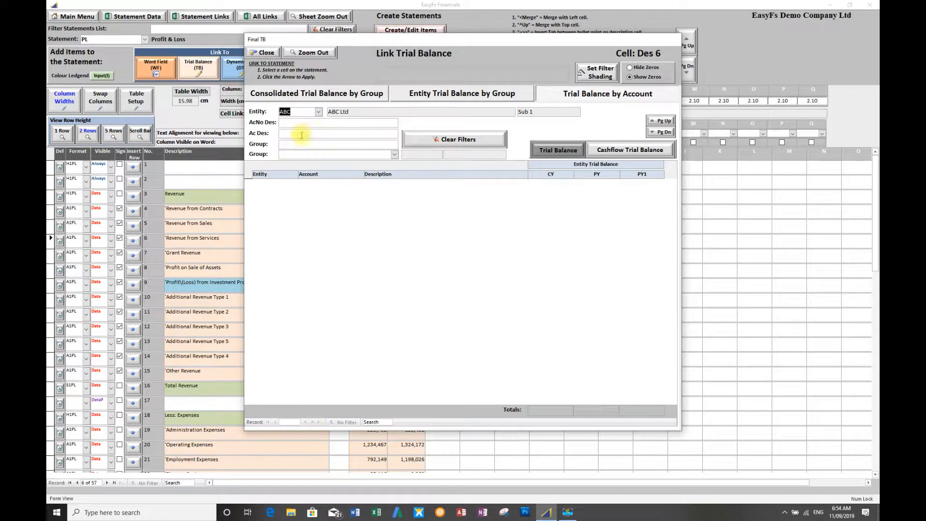
{"action": "left_click", "coordinate": [318, 111]}
{"action": "left_click", "coordinate": [314, 121]}
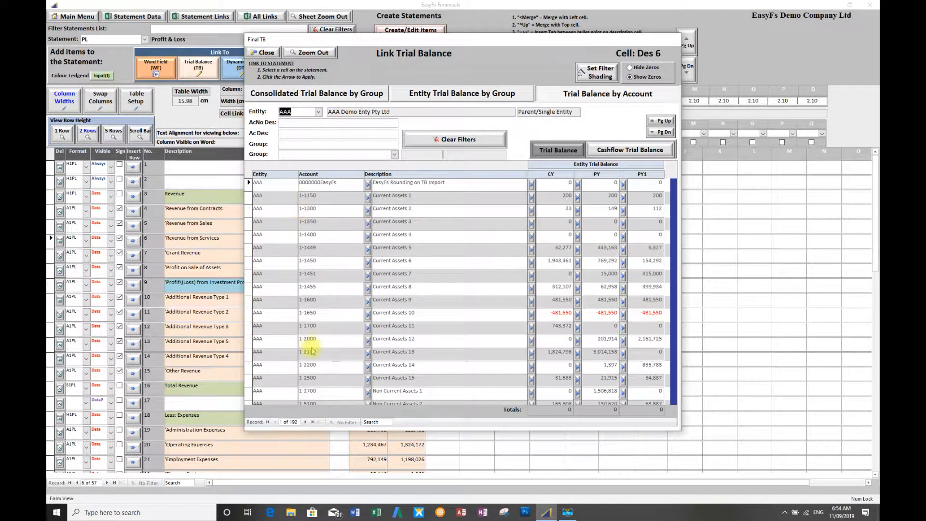
{"action": "left_click", "coordinate": [266, 53]}
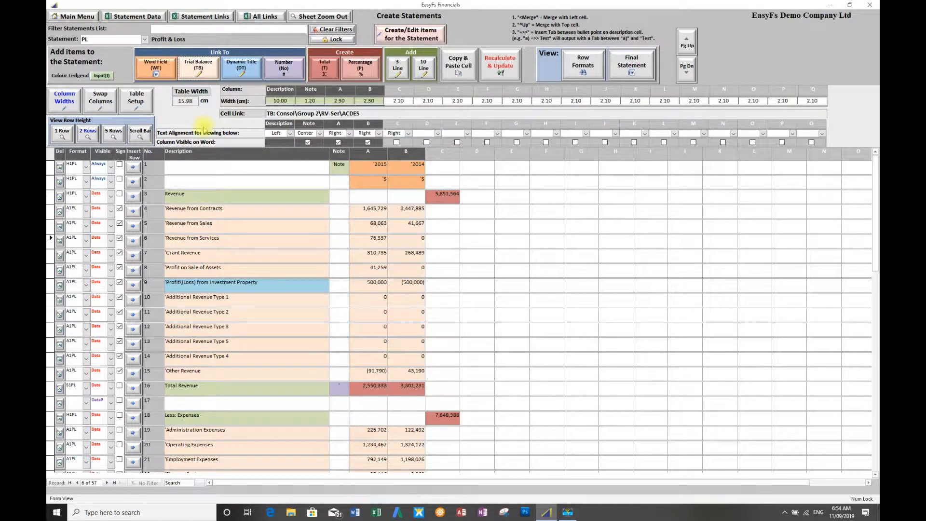
Export the charts, word fields, numbers and the Profit & Loss, Balance Sheet and Summary Financial performance statements to Word.
{"action": "left_click", "coordinate": [76, 17]}
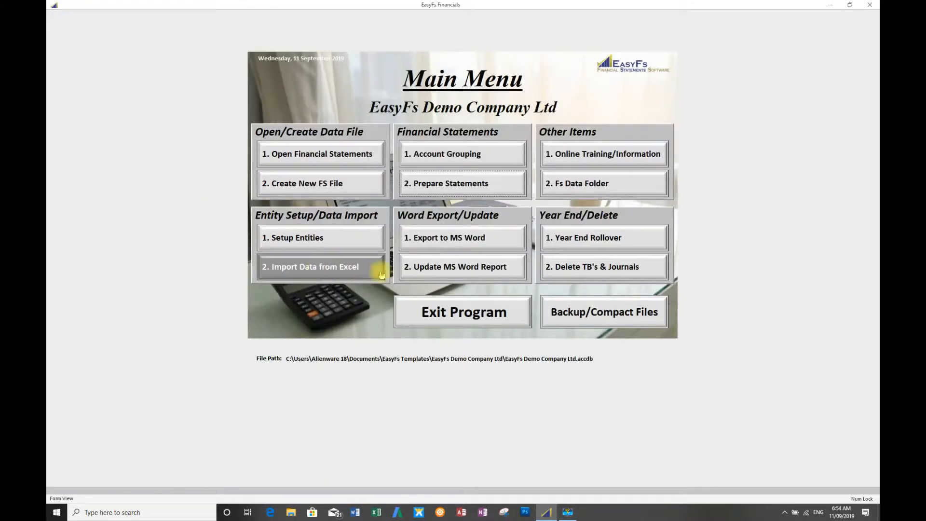
{"action": "left_click", "coordinate": [475, 243]}
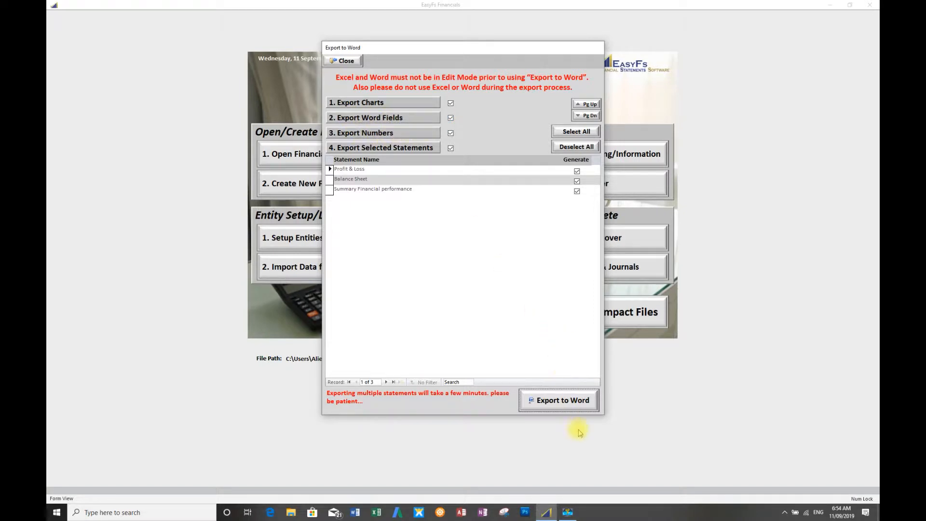
{"action": "left_click", "coordinate": [568, 403]}
{"action": "left_click", "coordinate": [569, 403]}
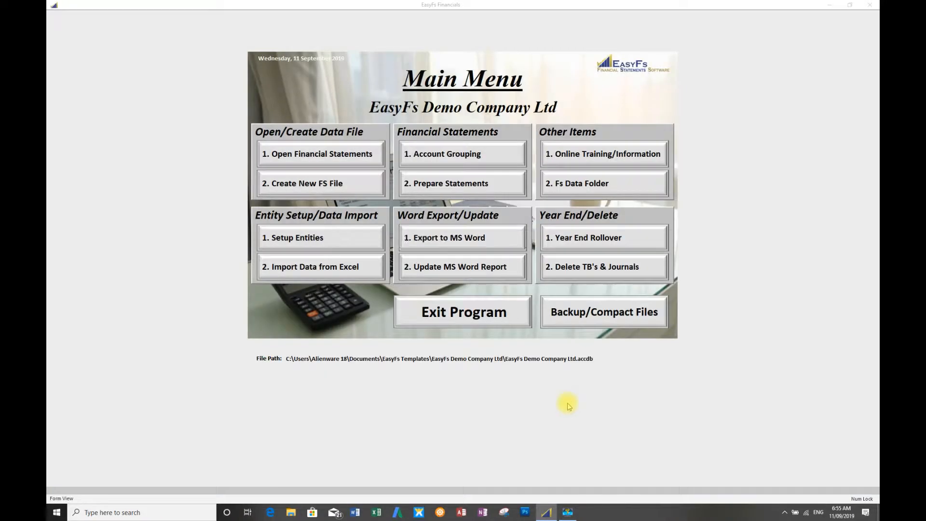
{"action": "left_click", "coordinate": [517, 288]}
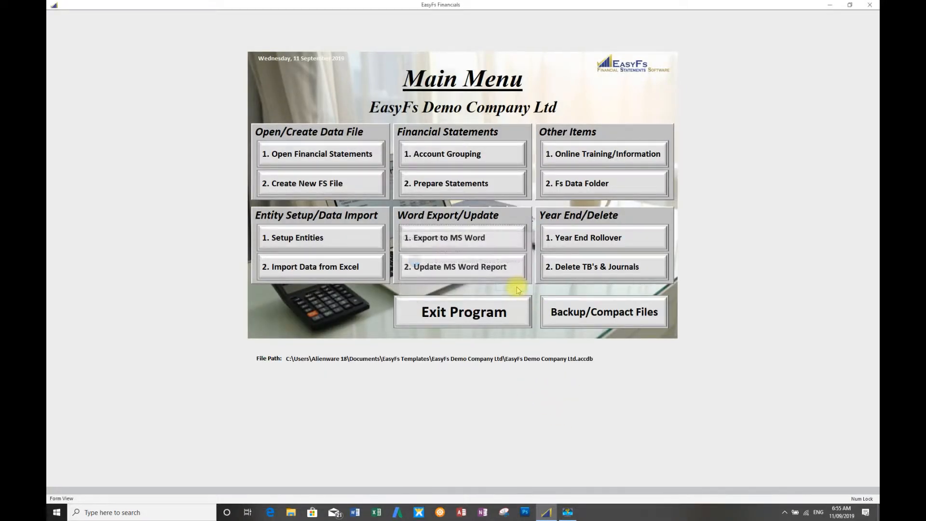
Switch to the exported Word document and examine the Summary Financial performance chart.
{"action": "left_click", "coordinate": [360, 510]}
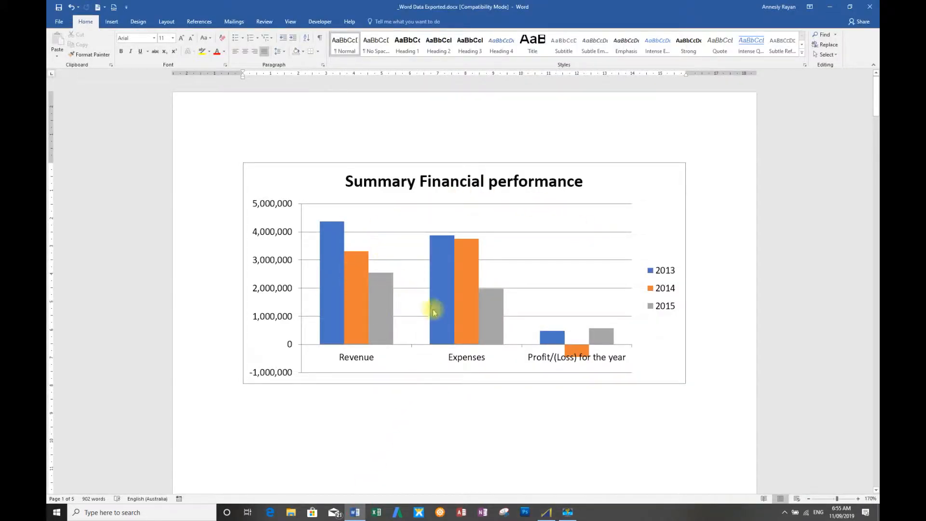
{"action": "left_click", "coordinate": [630, 171]}
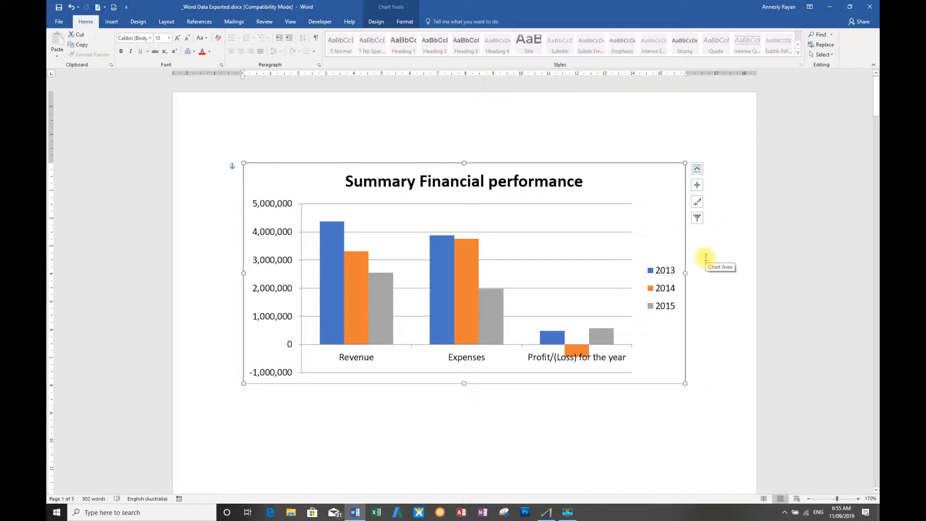
{"action": "left_click", "coordinate": [435, 421]}
Review the exported word field table and the note number table in the Word document.
{"action": "scroll", "coordinate": [435, 422], "scroll_direction": "down", "scroll_amount": 6}
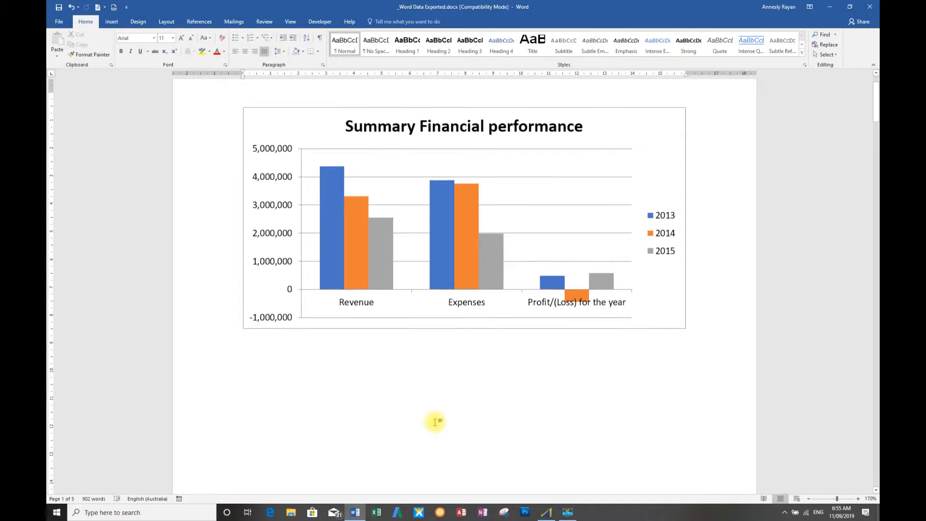
{"action": "scroll", "coordinate": [435, 422], "scroll_direction": "down", "scroll_amount": 10}
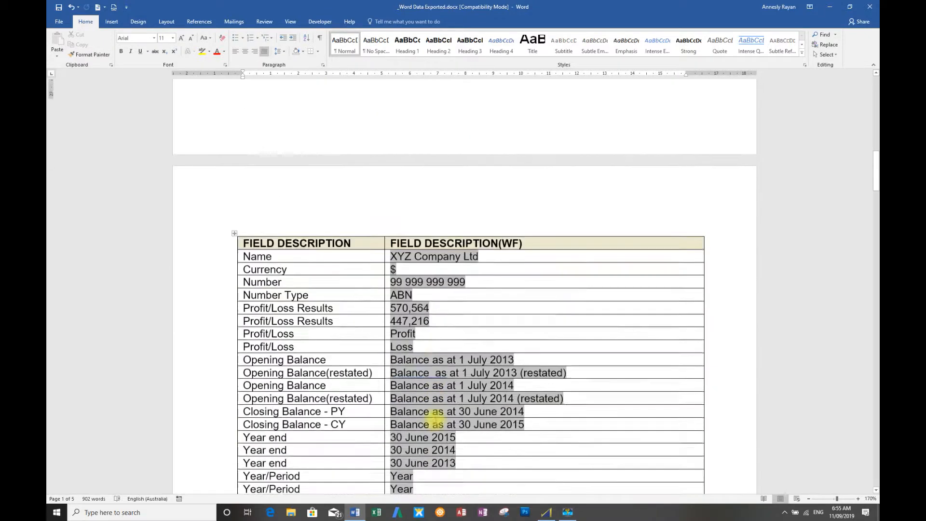
{"action": "scroll", "coordinate": [435, 417], "scroll_direction": "up", "scroll_amount": 1}
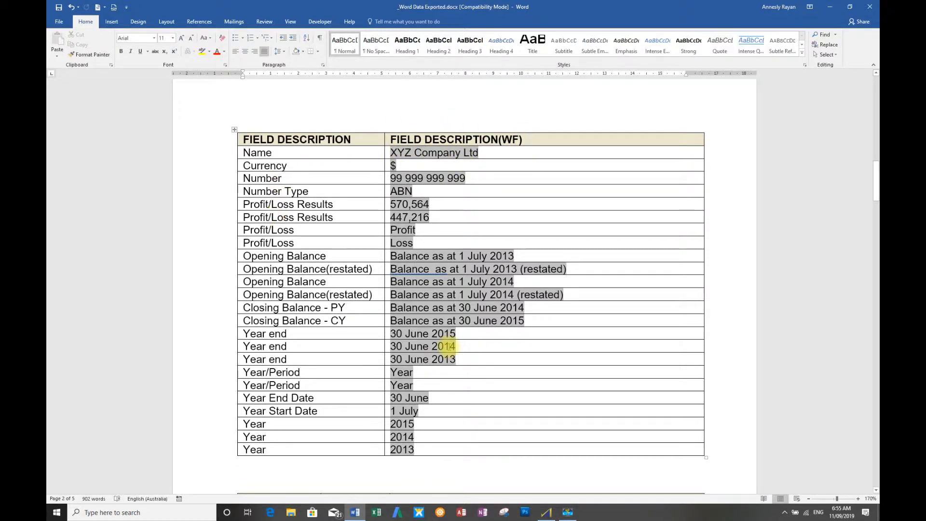
{"action": "scroll", "coordinate": [448, 348], "scroll_direction": "down", "scroll_amount": 3}
{"action": "scroll", "coordinate": [447, 346], "scroll_direction": "down", "scroll_amount": 9}
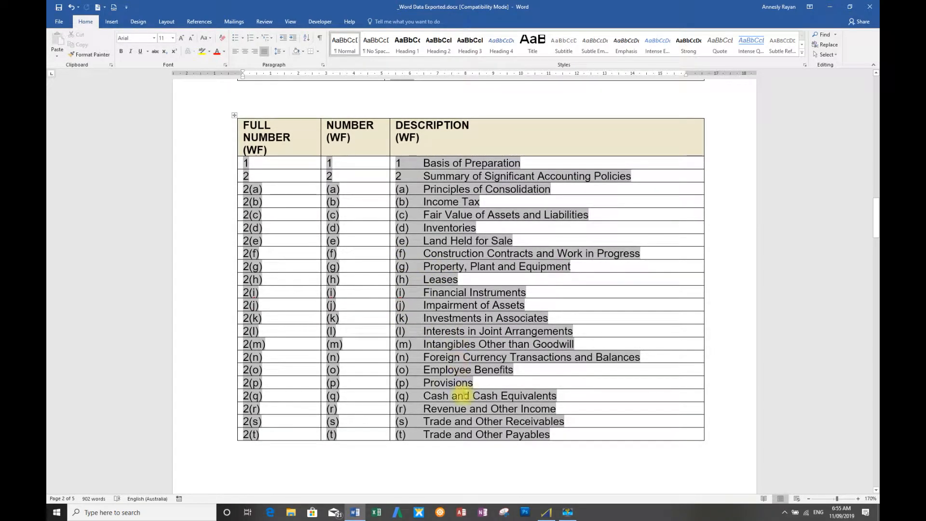
{"action": "scroll", "coordinate": [462, 392], "scroll_direction": "down", "scroll_amount": 20}
{"action": "scroll", "coordinate": [462, 391], "scroll_direction": "down", "scroll_amount": 10}
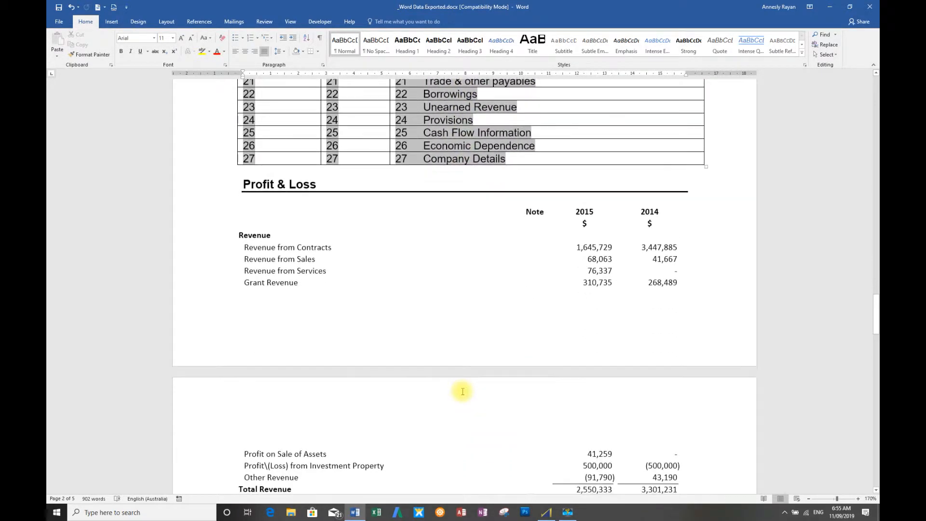
Insert a page break between the note number table and the Profit & Loss heading.
{"action": "scroll", "coordinate": [462, 392], "scroll_direction": "down", "scroll_amount": 2}
{"action": "left_click", "coordinate": [255, 126]}
{"action": "key", "text": "ctrl+Return"}
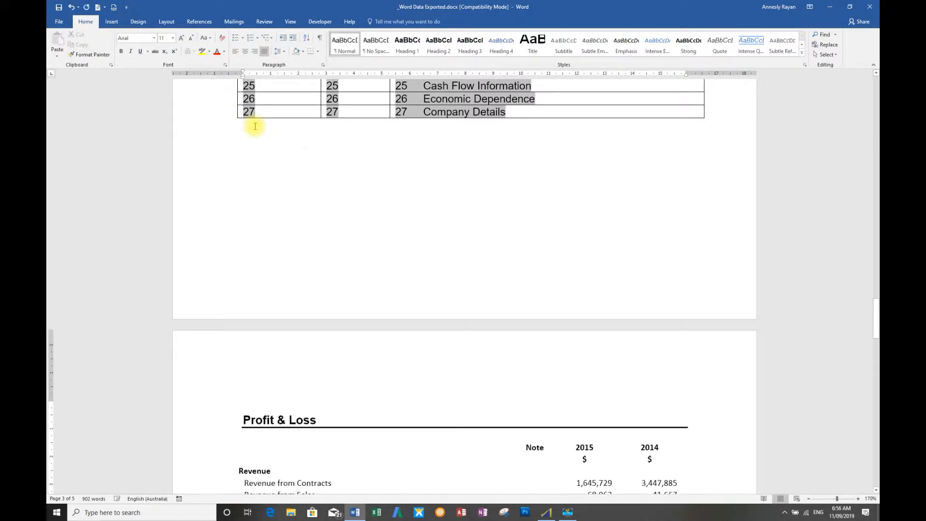
Look over the Profit & Loss statement and insert a page break before the Balance Sheet heading.
{"action": "scroll", "coordinate": [469, 202], "scroll_direction": "down", "scroll_amount": 9}
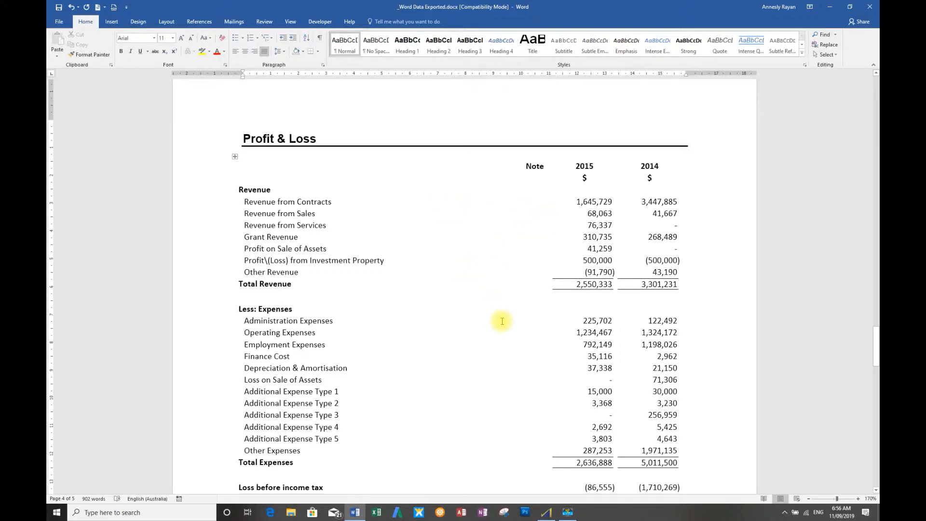
{"action": "scroll", "coordinate": [499, 320], "scroll_direction": "down", "scroll_amount": 11}
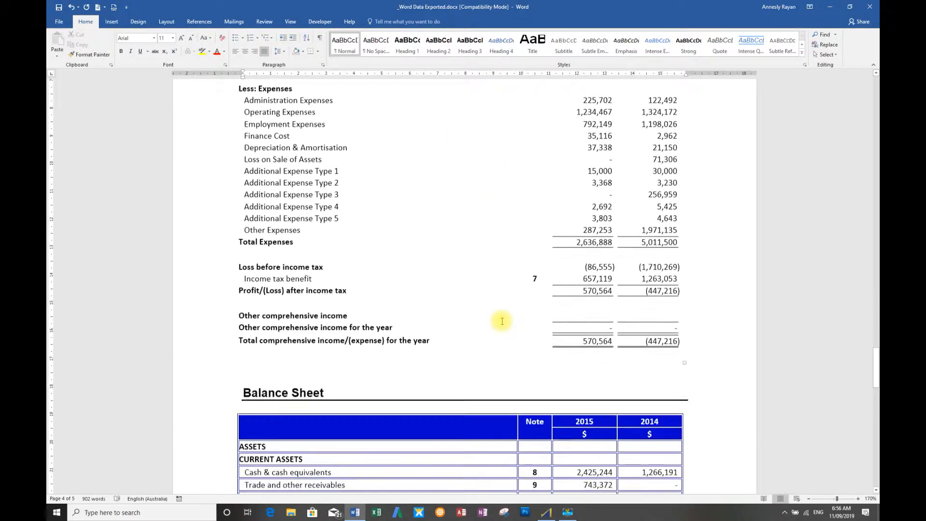
{"action": "left_click", "coordinate": [240, 237]}
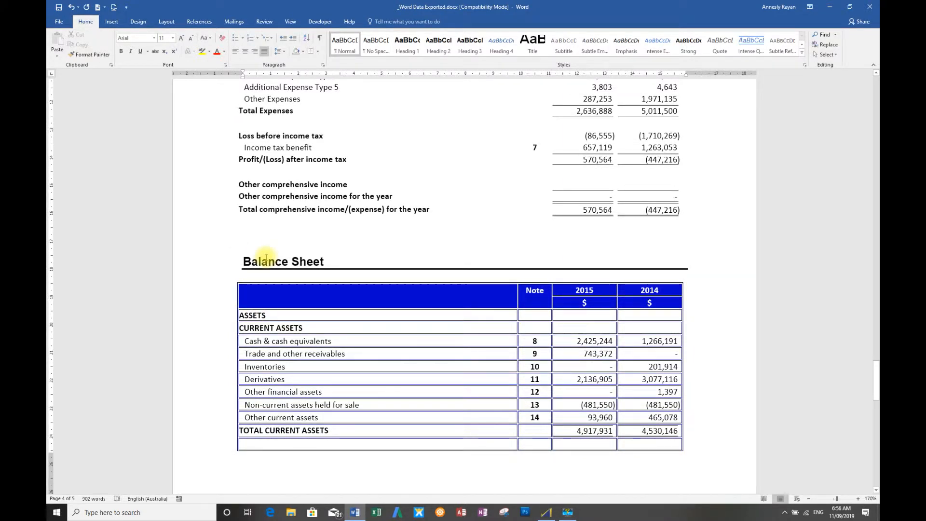
{"action": "key", "text": "ctrl+Return"}
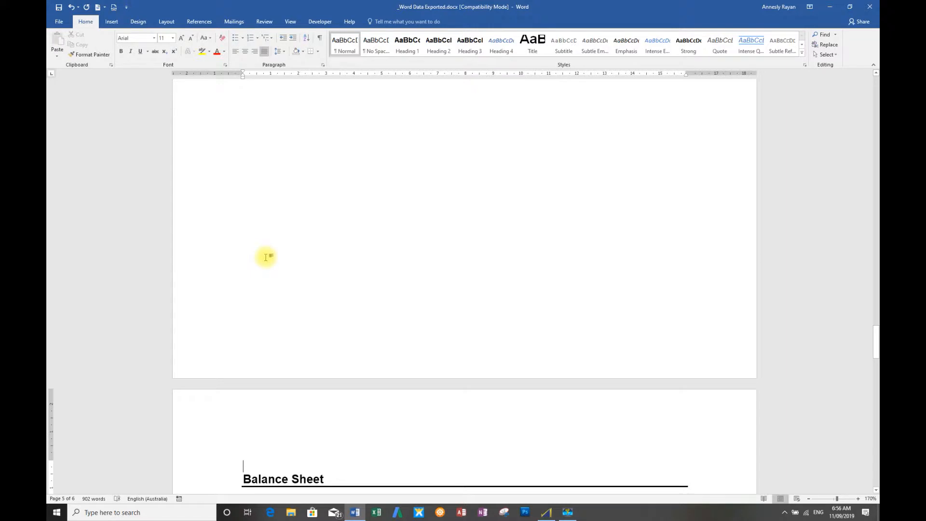
Review the exported Balance Sheet from current assets to total equity and check its page separation from the Profit & Loss.
{"action": "scroll", "coordinate": [291, 260], "scroll_direction": "down", "scroll_amount": 13}
{"action": "scroll", "coordinate": [293, 261], "scroll_direction": "down", "scroll_amount": 1}
{"action": "scroll", "coordinate": [292, 262], "scroll_direction": "down", "scroll_amount": 5}
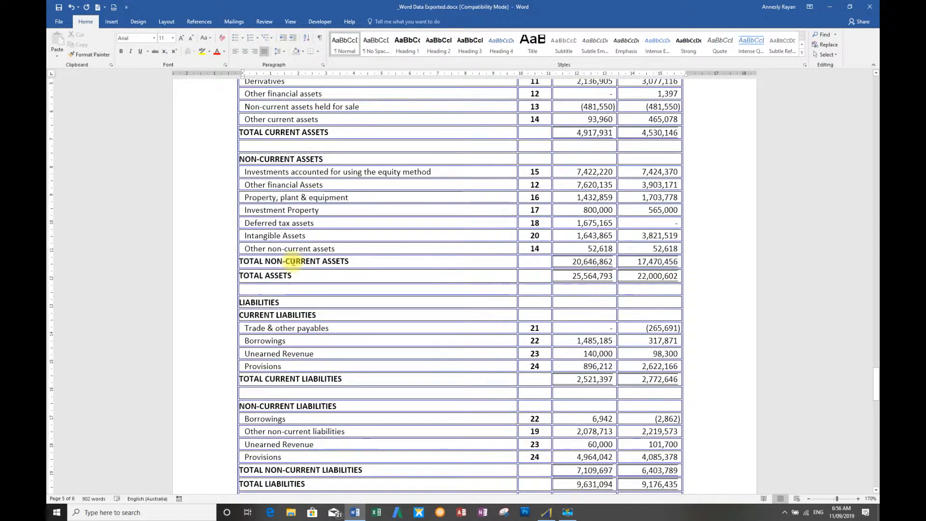
{"action": "scroll", "coordinate": [292, 262], "scroll_direction": "down", "scroll_amount": 1}
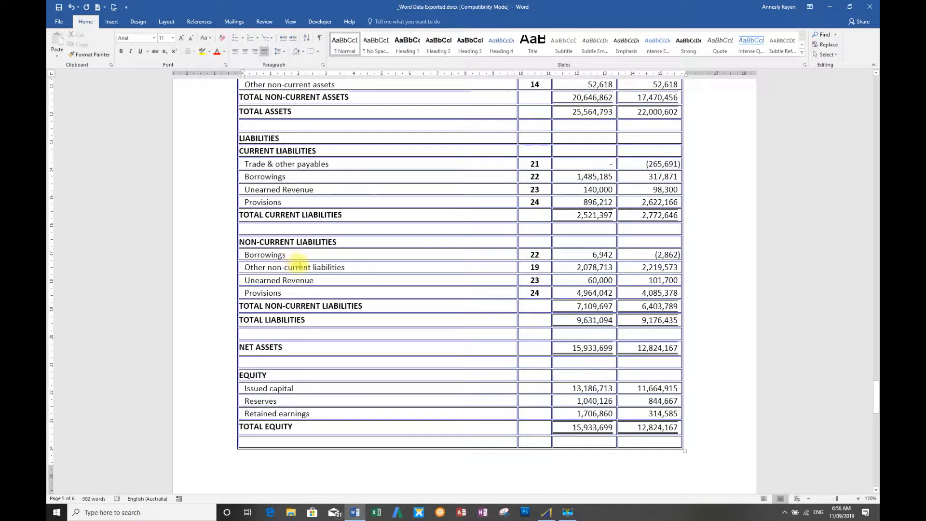
{"action": "scroll", "coordinate": [292, 261], "scroll_direction": "up", "scroll_amount": 7}
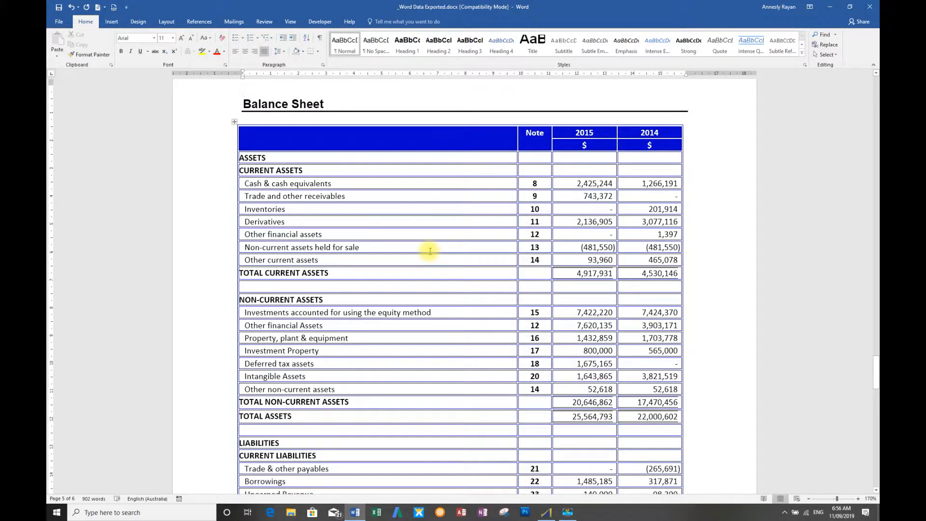
{"action": "scroll", "coordinate": [398, 247], "scroll_direction": "up", "scroll_amount": 15}
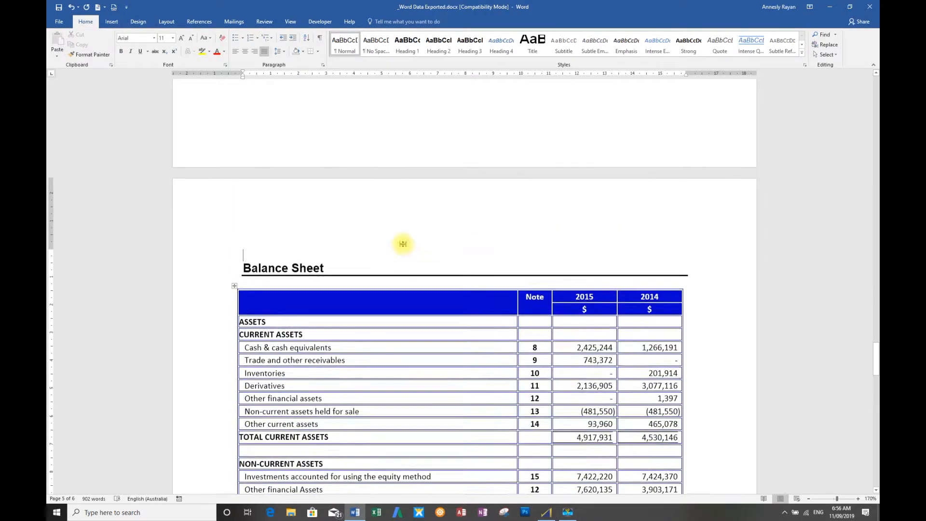
{"action": "scroll", "coordinate": [403, 244], "scroll_direction": "down", "scroll_amount": 15}
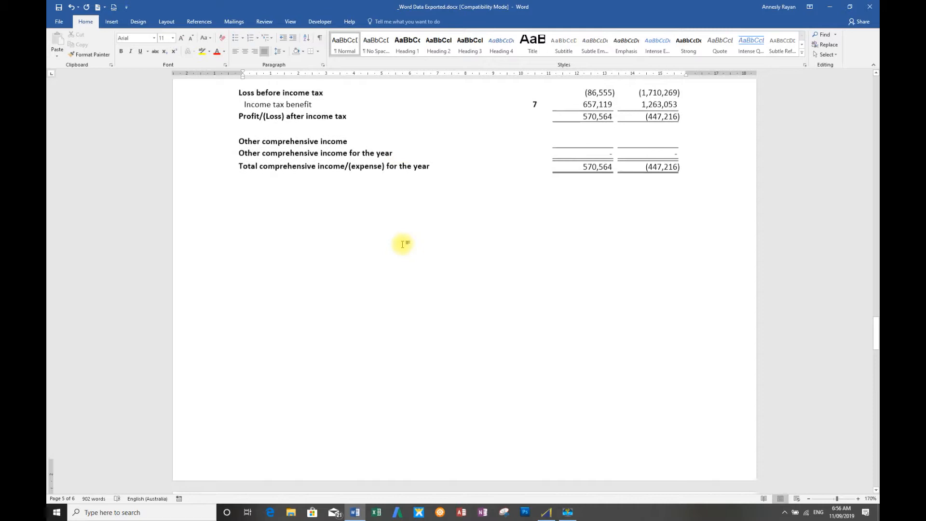
{"action": "scroll", "coordinate": [400, 285], "scroll_direction": "down", "scroll_amount": 8}
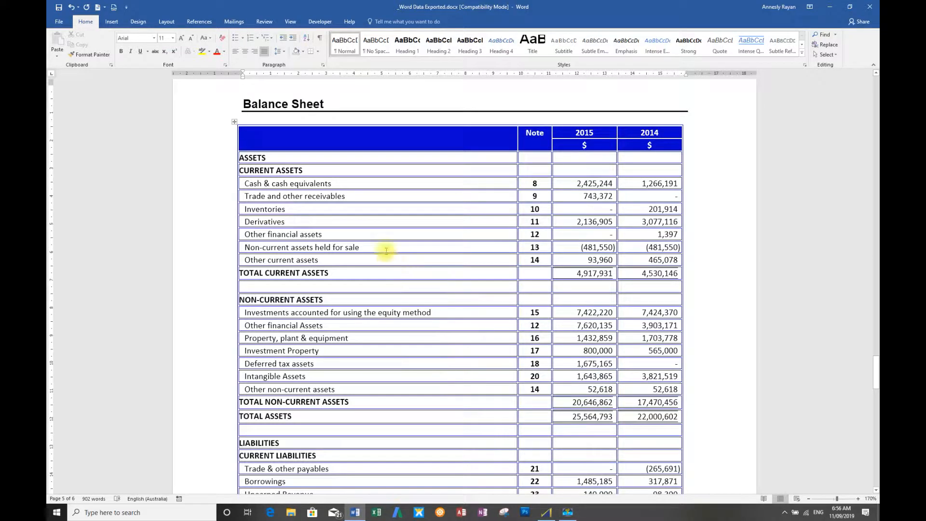
Set the font of the whole Balance Sheet table to Algerian and increase the table's indent by one level.
{"action": "left_click", "coordinate": [234, 122]}
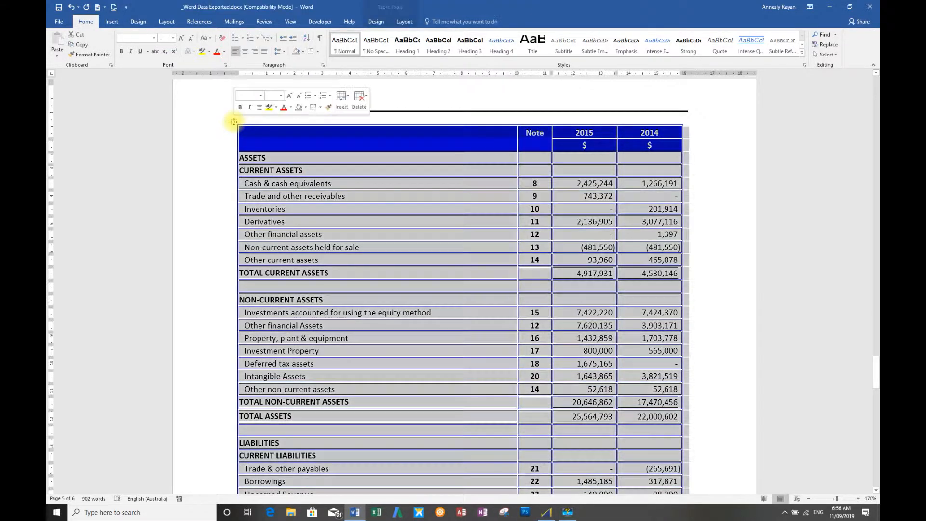
{"action": "left_click", "coordinate": [154, 37]}
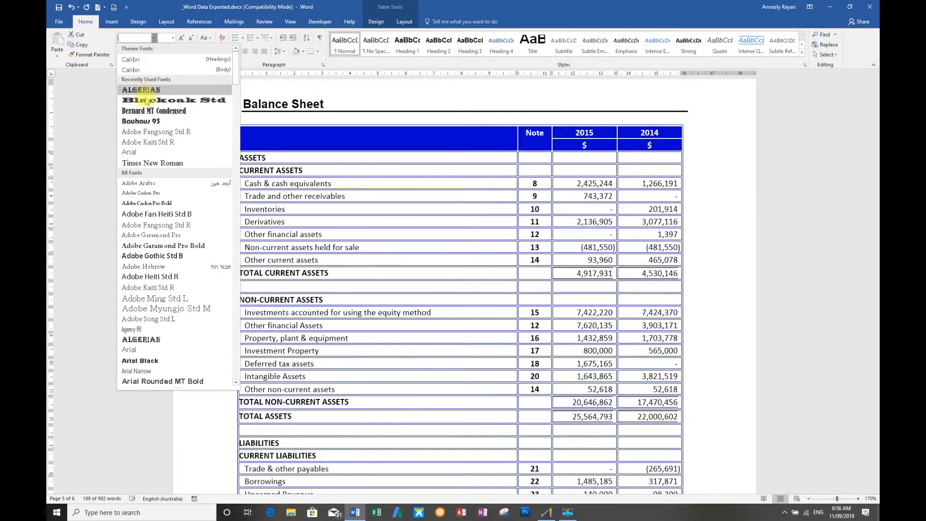
{"action": "left_click", "coordinate": [146, 90]}
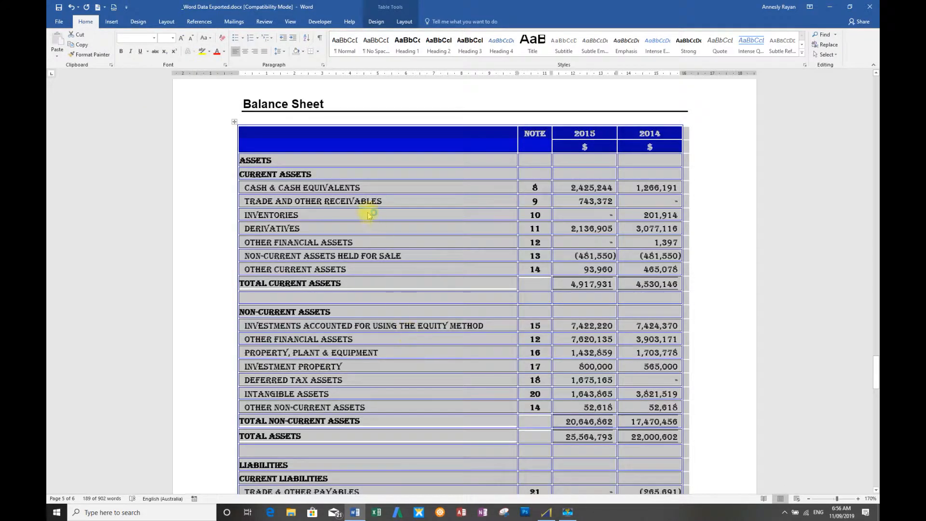
{"action": "left_click", "coordinate": [294, 39]}
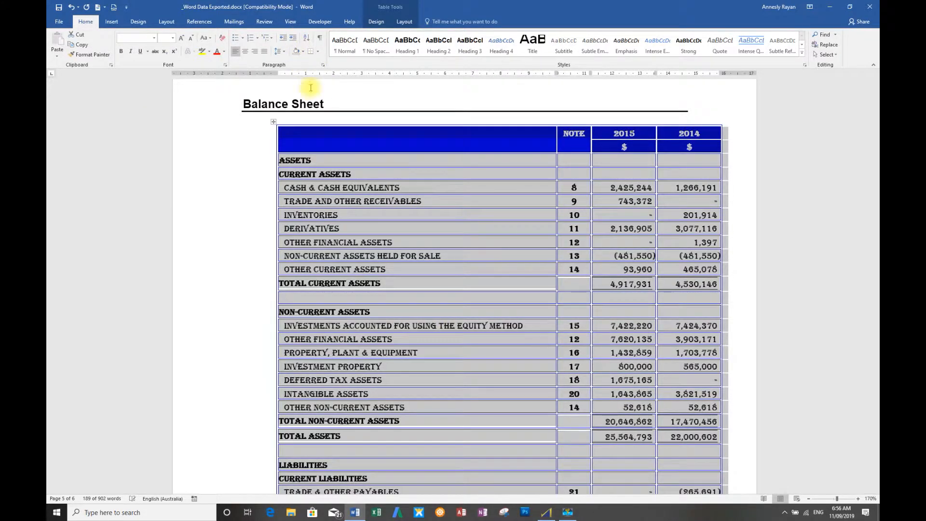
Set the first header row of the Balance Sheet table to repeat as a header row on each page.
{"action": "left_click", "coordinate": [245, 135]}
{"action": "mouse_move", "coordinate": [242, 151]}
{"action": "left_mouse_down"}
{"action": "mouse_move", "coordinate": [246, 158]}
{"action": "mouse_move", "coordinate": [247, 150]}
{"action": "left_mouse_up"}
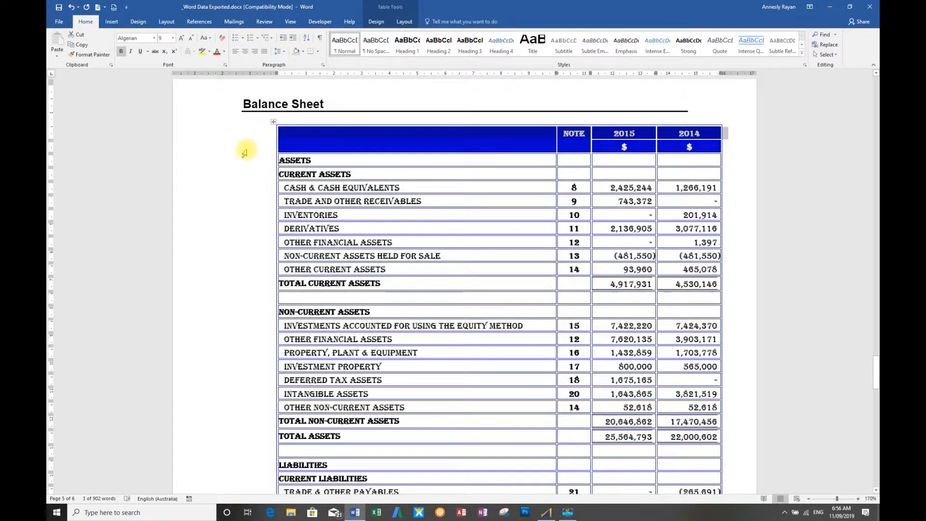
{"action": "right_click", "coordinate": [510, 137]}
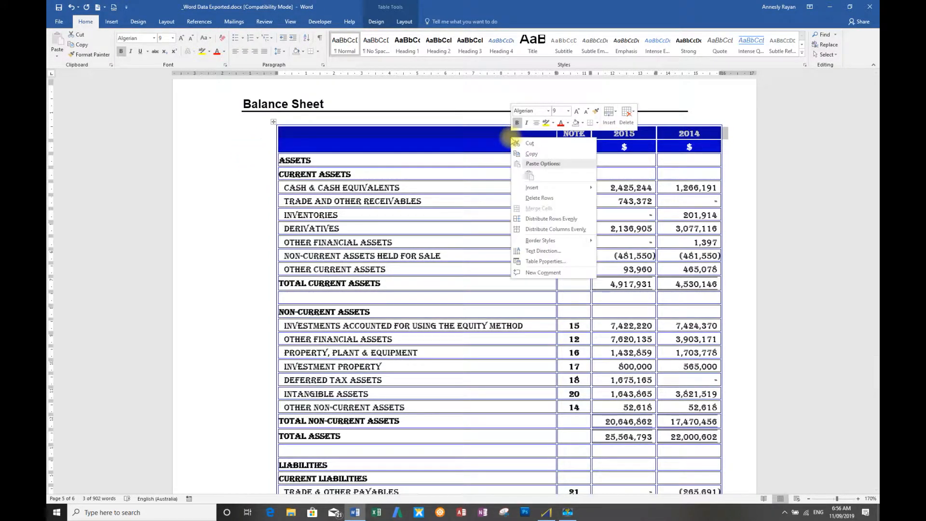
{"action": "left_click", "coordinate": [554, 260]}
{"action": "left_click", "coordinate": [408, 171]}
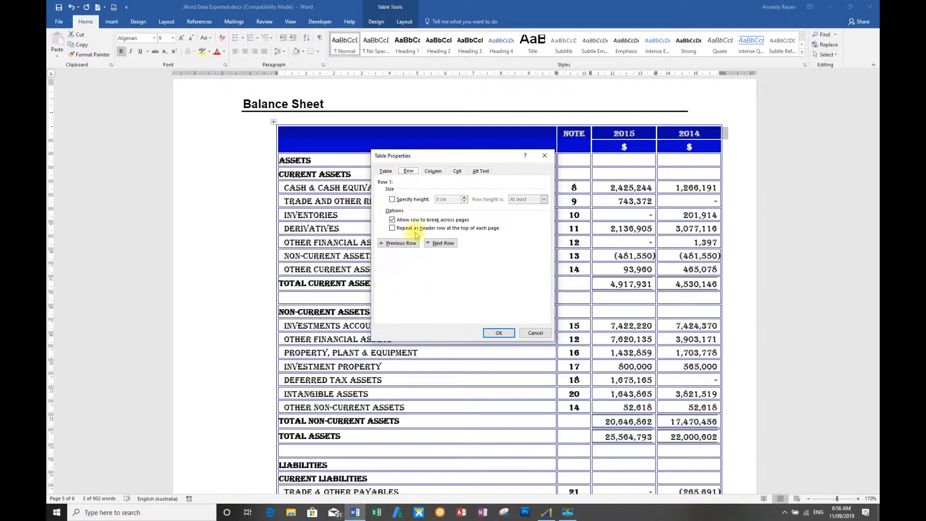
{"action": "left_click", "coordinate": [392, 228]}
{"action": "left_click", "coordinate": [500, 333]}
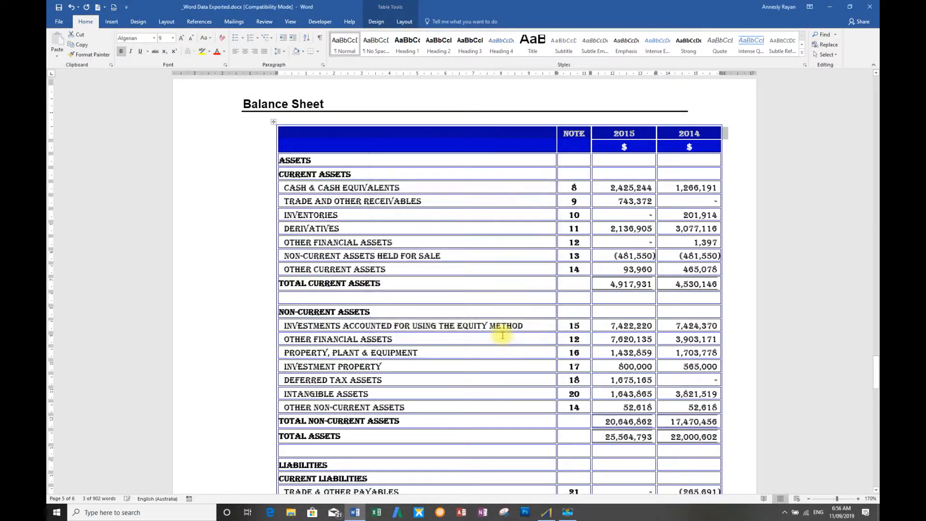
Apply a page break before the blank row above LIABILITIES in the Balance Sheet and check the table on both pages.
{"action": "scroll", "coordinate": [497, 336], "scroll_direction": "down", "scroll_amount": 5}
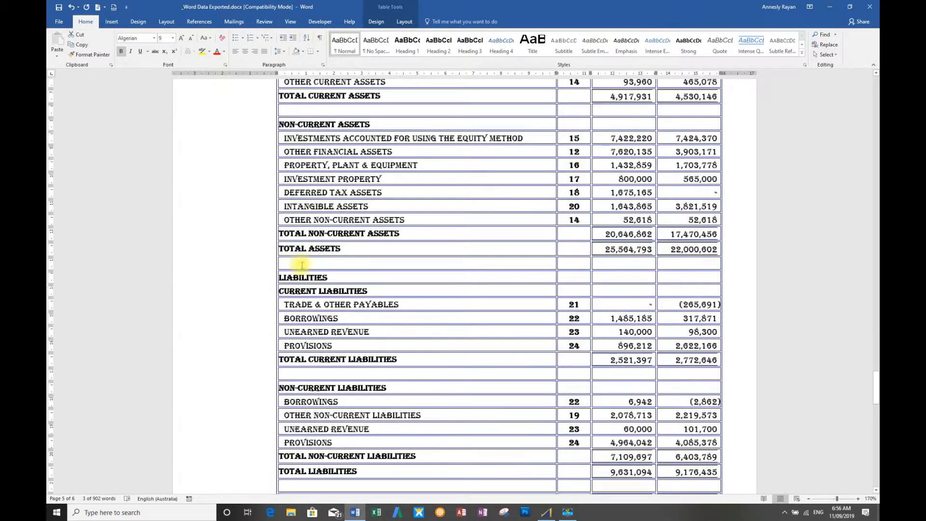
{"action": "left_click", "coordinate": [287, 264]}
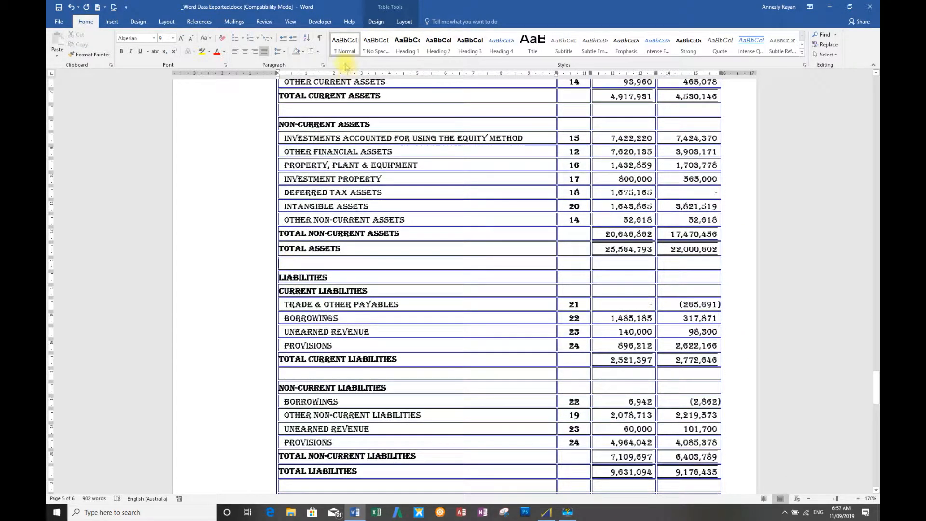
{"action": "left_click", "coordinate": [323, 65]}
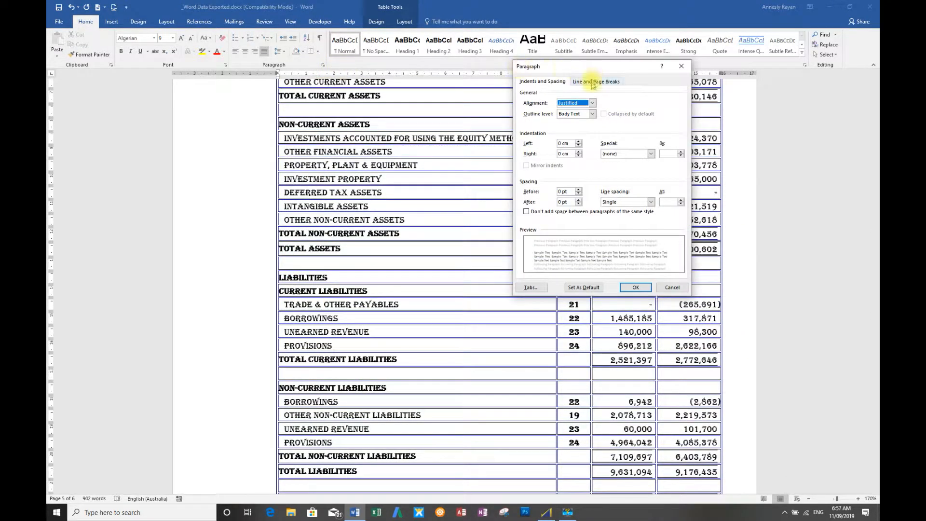
{"action": "left_click", "coordinate": [592, 82]}
{"action": "left_click", "coordinate": [536, 127]}
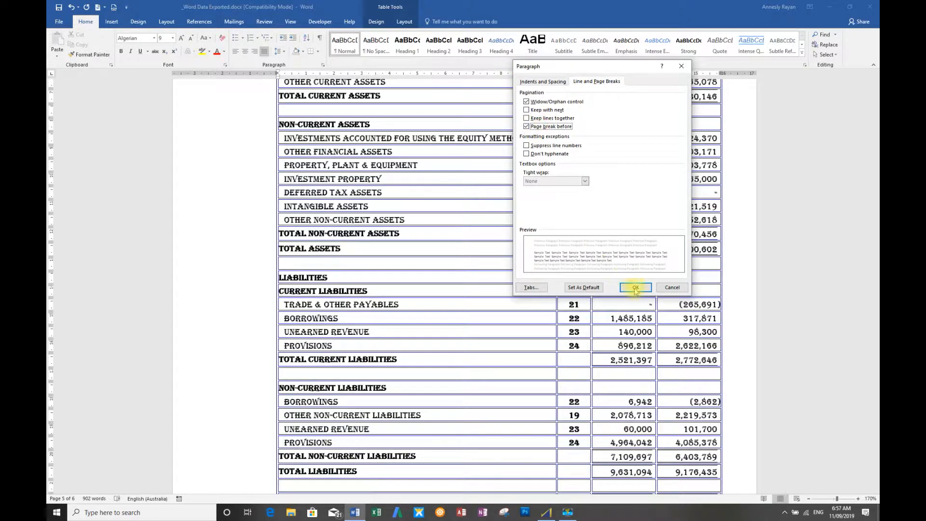
{"action": "left_click", "coordinate": [636, 287]}
{"action": "scroll", "coordinate": [633, 286], "scroll_direction": "down", "scroll_amount": 5}
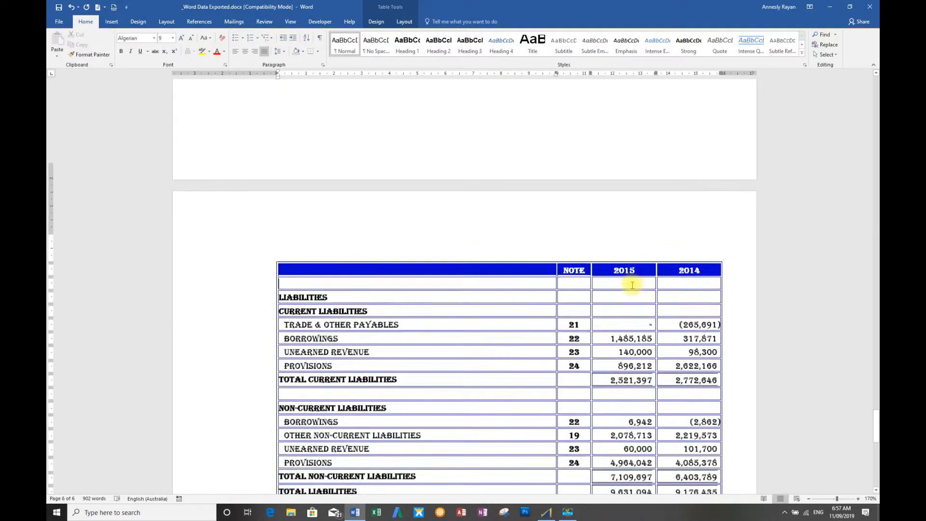
{"action": "scroll", "coordinate": [632, 285], "scroll_direction": "up", "scroll_amount": 15}
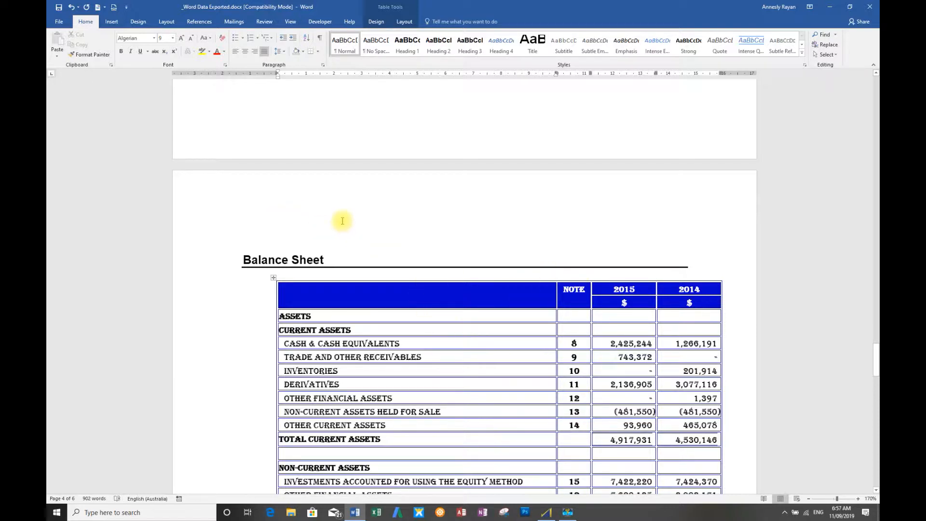
Close the exported document without saving and open EasyFs Demo Company Ltd.docx from the Fs data folder.
{"action": "left_click", "coordinate": [874, 8]}
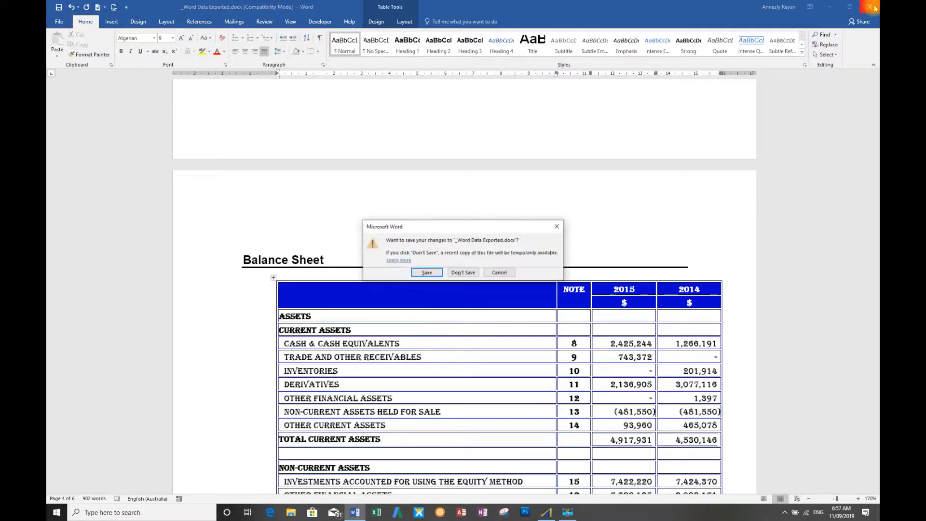
{"action": "left_click", "coordinate": [463, 276]}
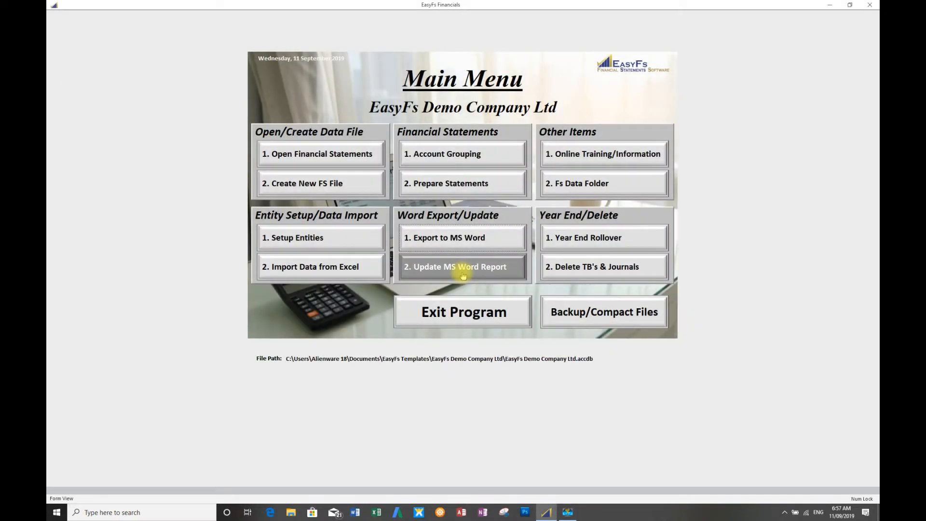
{"action": "left_click", "coordinate": [592, 190]}
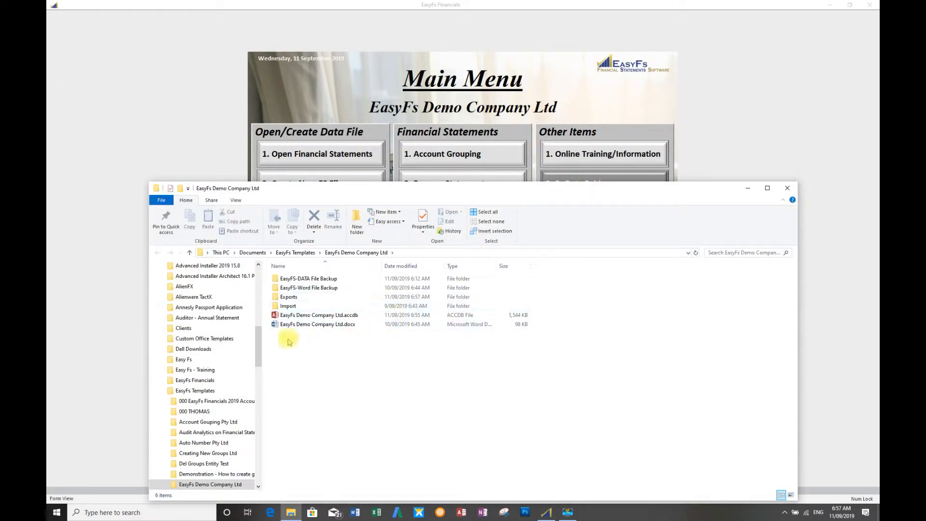
{"action": "left_click", "coordinate": [292, 324]}
{"action": "double_click", "coordinate": [292, 324]}
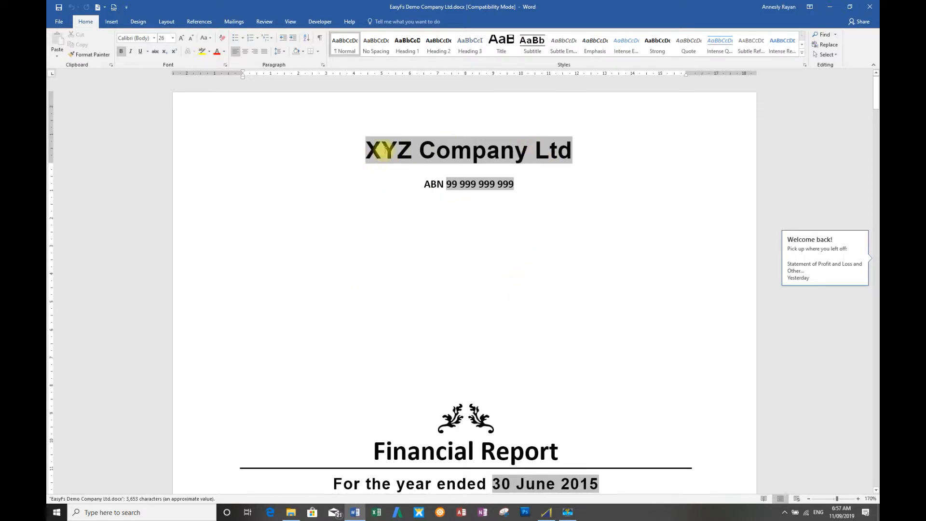
Look over the report's cover page, table of contents and Directors Report, including the Financial Performance chart and the profit sentence.
{"action": "scroll", "coordinate": [475, 319], "scroll_direction": "down", "scroll_amount": 3}
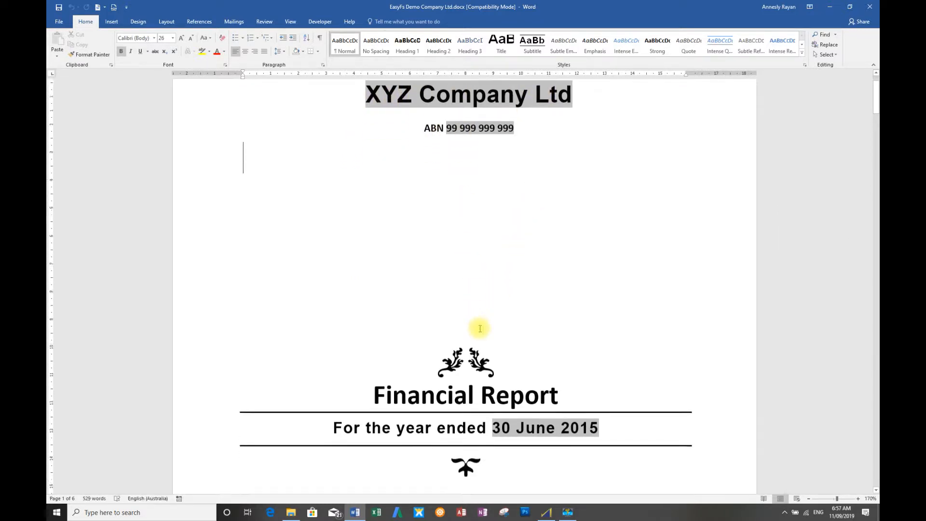
{"action": "scroll", "coordinate": [601, 378], "scroll_direction": "up", "scroll_amount": 3}
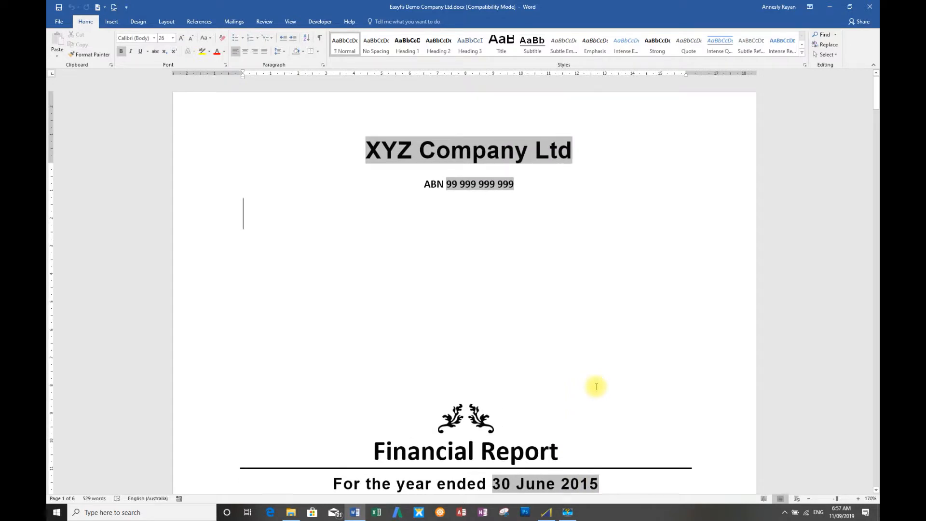
{"action": "scroll", "coordinate": [596, 386], "scroll_direction": "down", "scroll_amount": 2}
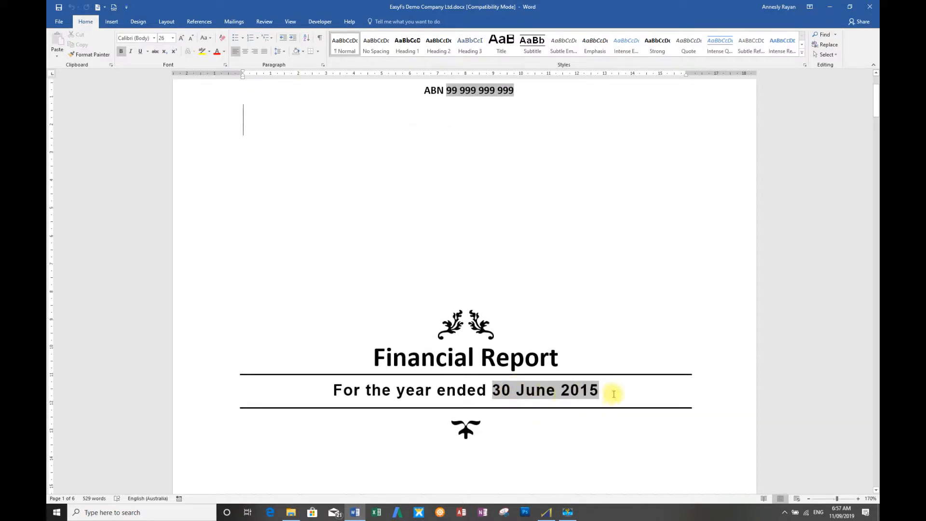
{"action": "scroll", "coordinate": [613, 393], "scroll_direction": "up", "scroll_amount": 2}
{"action": "scroll", "coordinate": [612, 392], "scroll_direction": "down", "scroll_amount": 15}
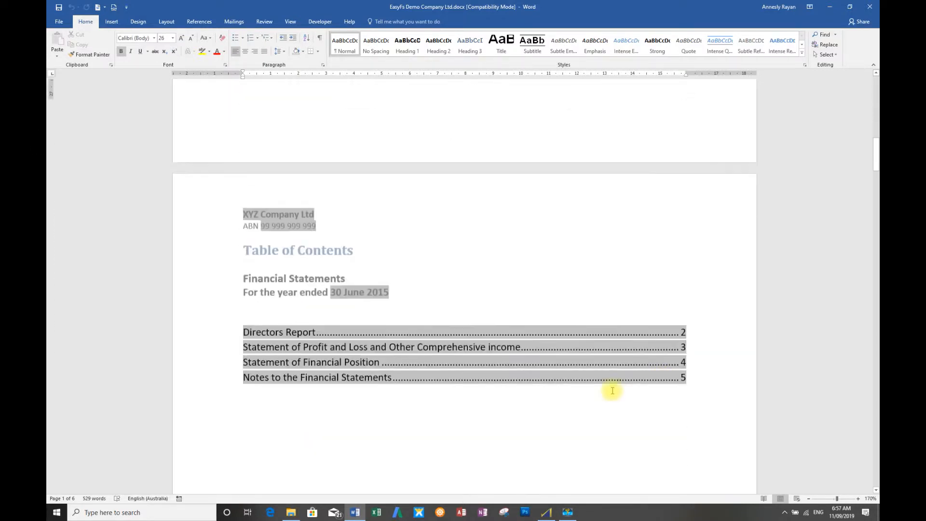
{"action": "scroll", "coordinate": [265, 181], "scroll_direction": "down", "scroll_amount": 1}
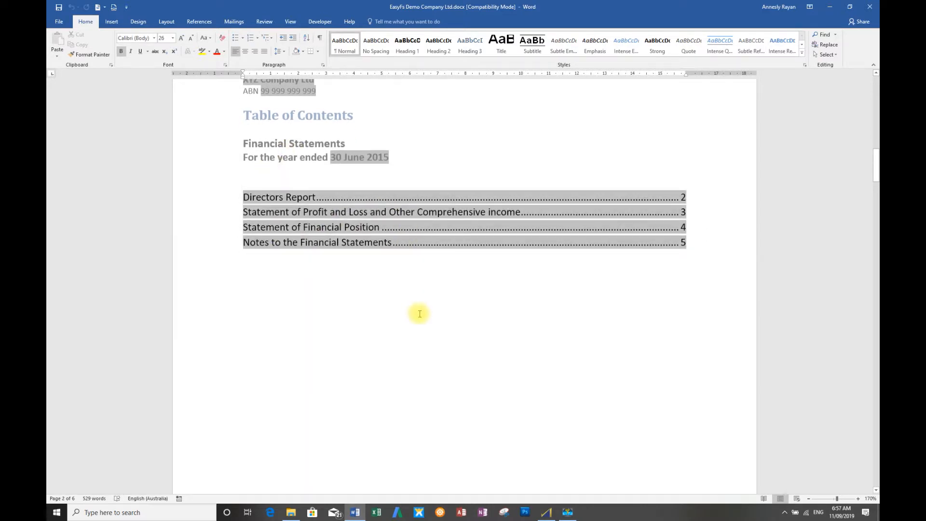
{"action": "scroll", "coordinate": [422, 314], "scroll_direction": "down", "scroll_amount": 11}
{"action": "scroll", "coordinate": [423, 314], "scroll_direction": "down", "scroll_amount": 10}
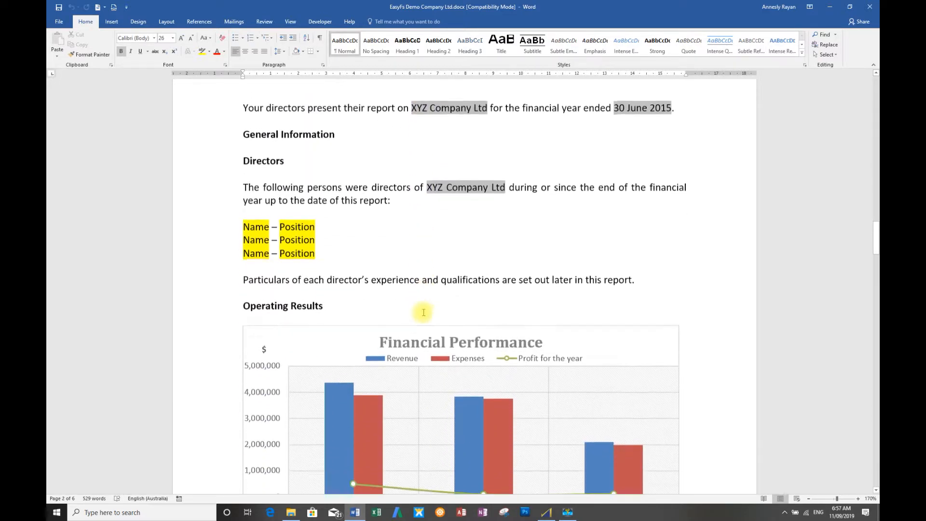
{"action": "scroll", "coordinate": [389, 368], "scroll_direction": "down", "scroll_amount": 2}
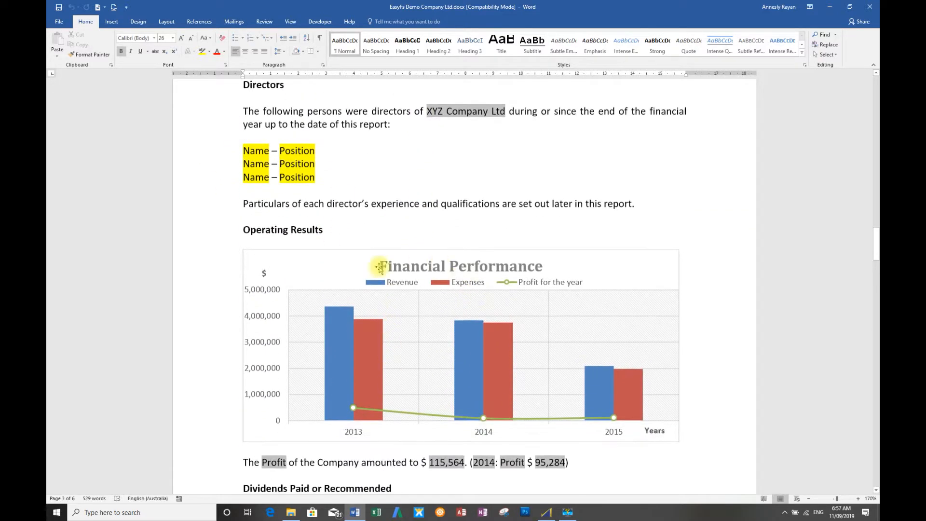
{"action": "scroll", "coordinate": [564, 289], "scroll_direction": "down", "scroll_amount": 2}
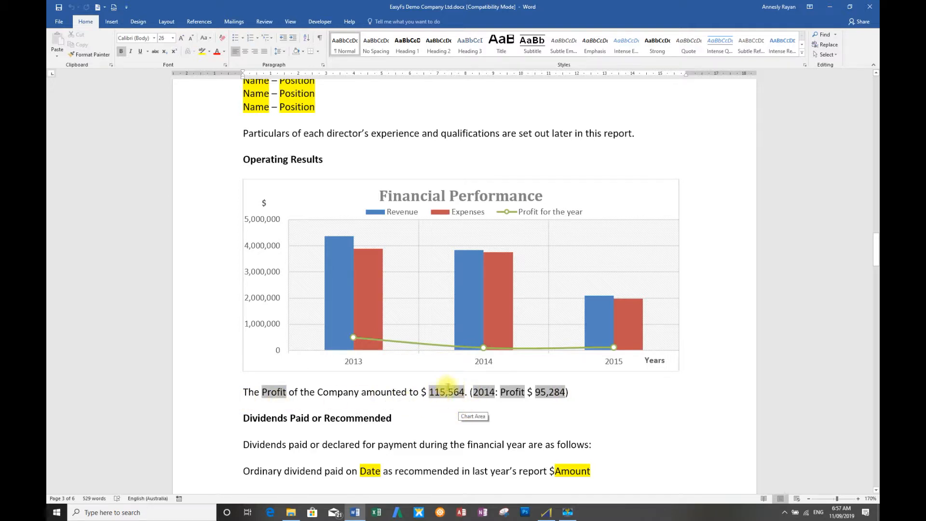
{"action": "scroll", "coordinate": [520, 417], "scroll_direction": "down", "scroll_amount": 2}
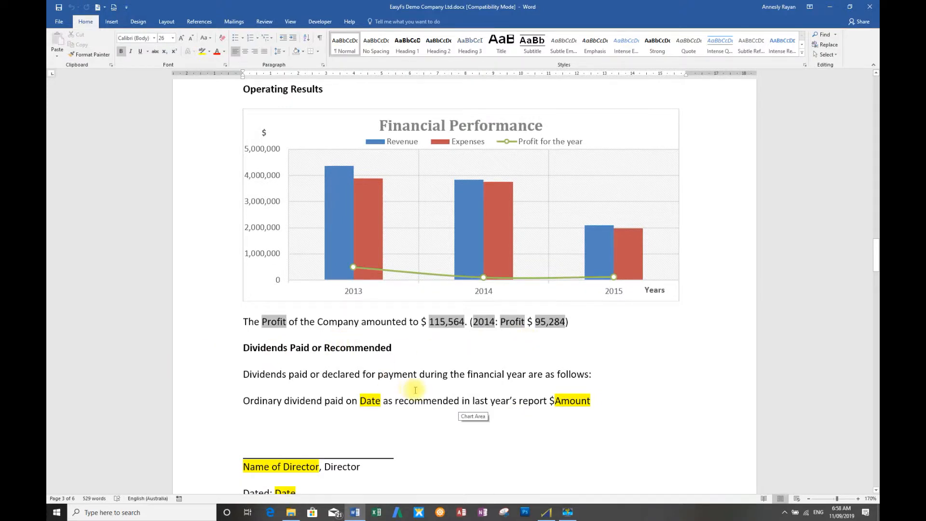
Clear the Grant Revenue and Profit on Sale of Assets rows in the Statement of Profit and Loss.
{"action": "scroll", "coordinate": [422, 387], "scroll_direction": "down", "scroll_amount": 13}
{"action": "scroll", "coordinate": [422, 387], "scroll_direction": "down", "scroll_amount": 4}
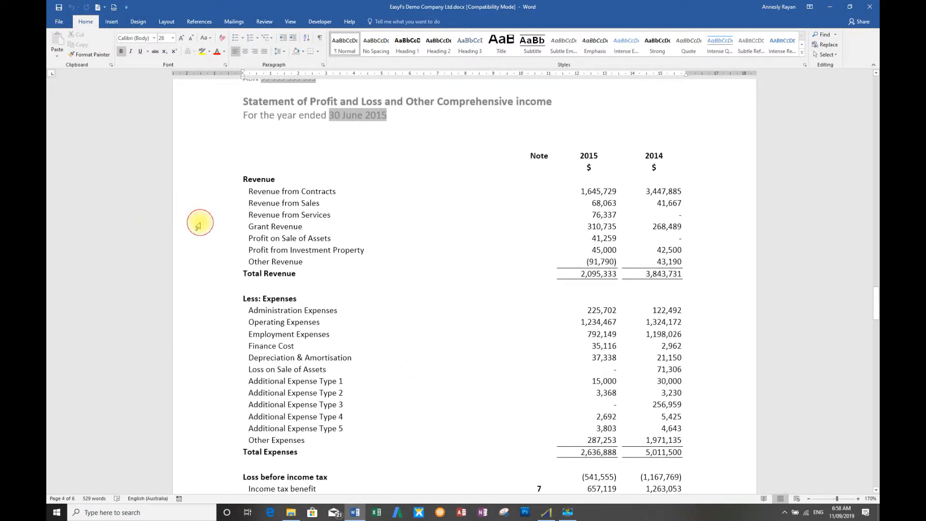
{"action": "left_click_drag", "start_coordinate": [199, 224], "coordinate": [201, 236]}
{"action": "key", "text": "Delete"}
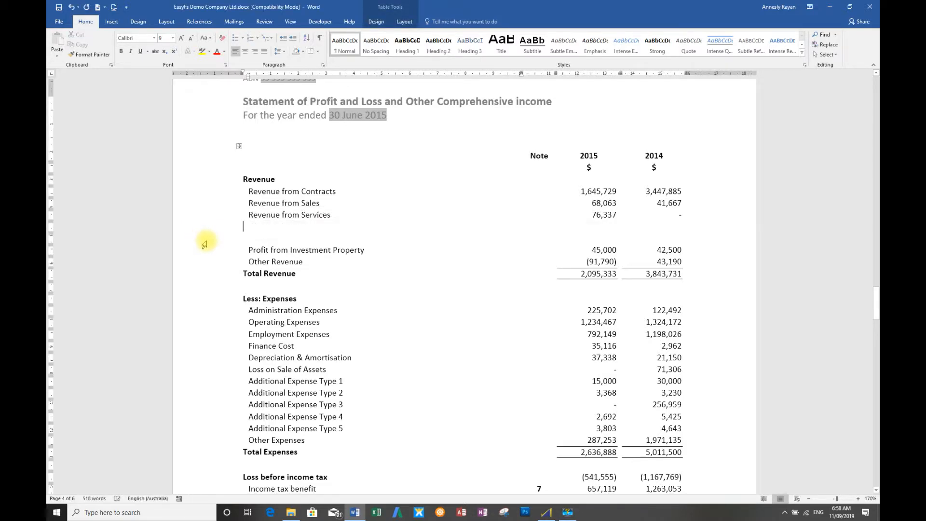
Clear the Inventories and Derivatives rows in the Statement of Financial Position, and save and close the report.
{"action": "scroll", "coordinate": [205, 244], "scroll_direction": "down", "scroll_amount": 20}
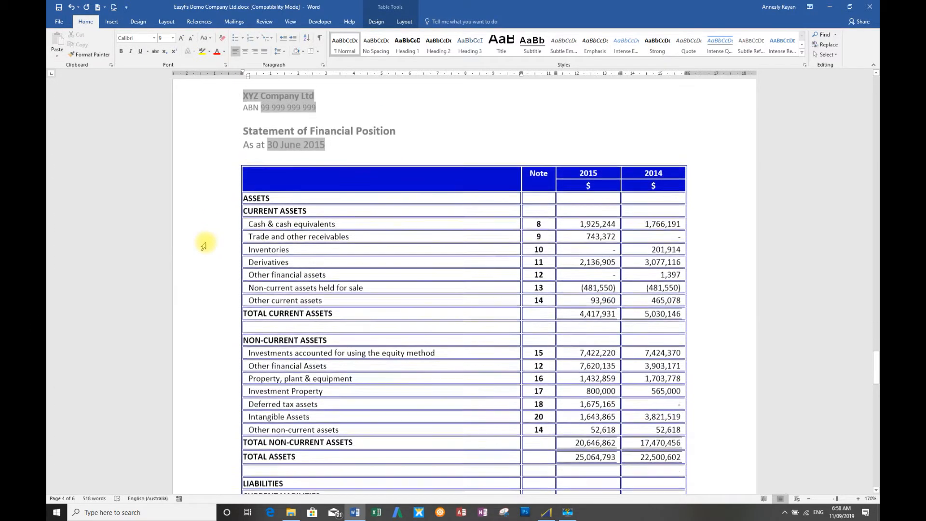
{"action": "left_click_drag", "start_coordinate": [212, 248], "coordinate": [214, 260]}
{"action": "key", "text": "Delete"}
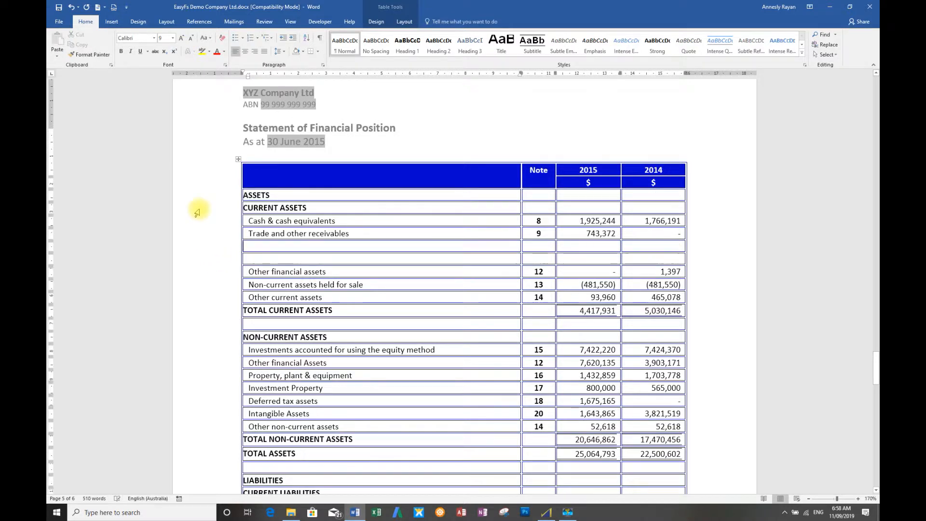
{"action": "left_click", "coordinate": [59, 7]}
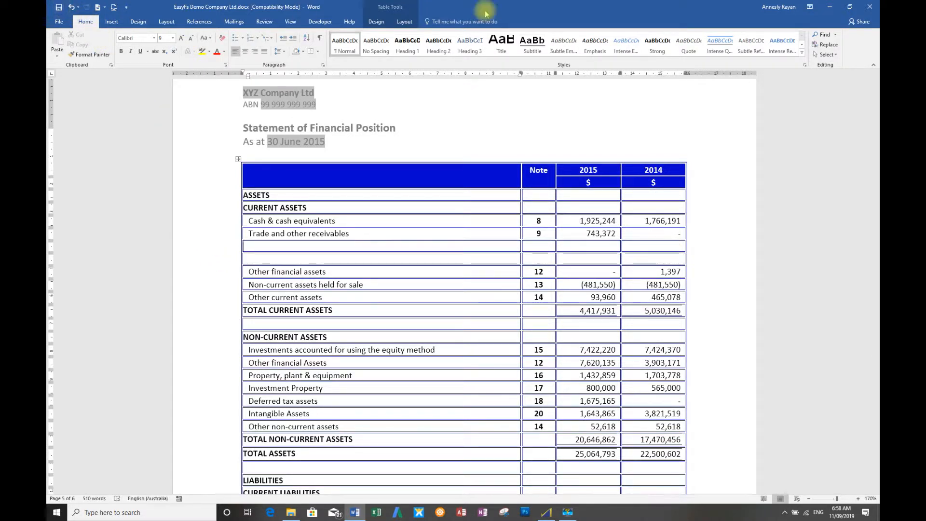
{"action": "left_click", "coordinate": [871, 8]}
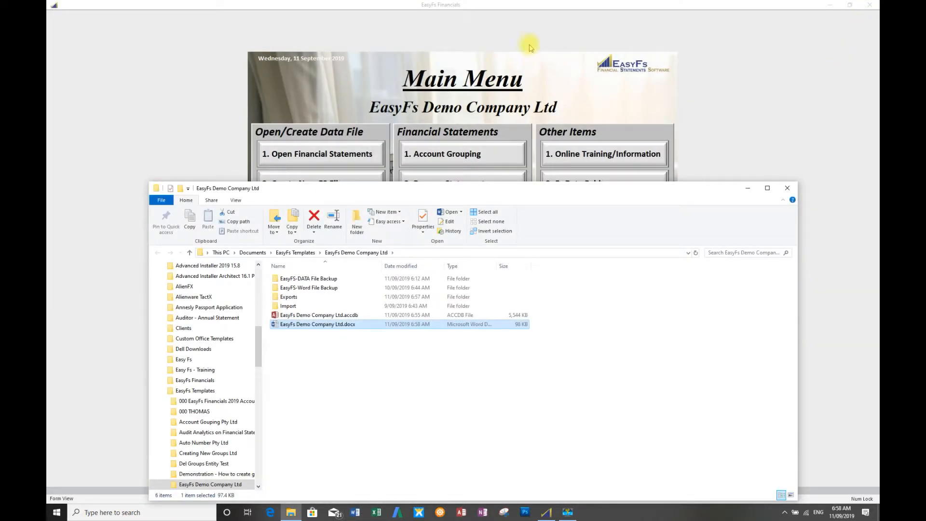
Open the Word field setup under Prepare Statements and set the CY, PY and PY1 years to 2019, 2018 and 2017.
{"action": "left_click", "coordinate": [528, 29]}
{"action": "left_click", "coordinate": [476, 186]}
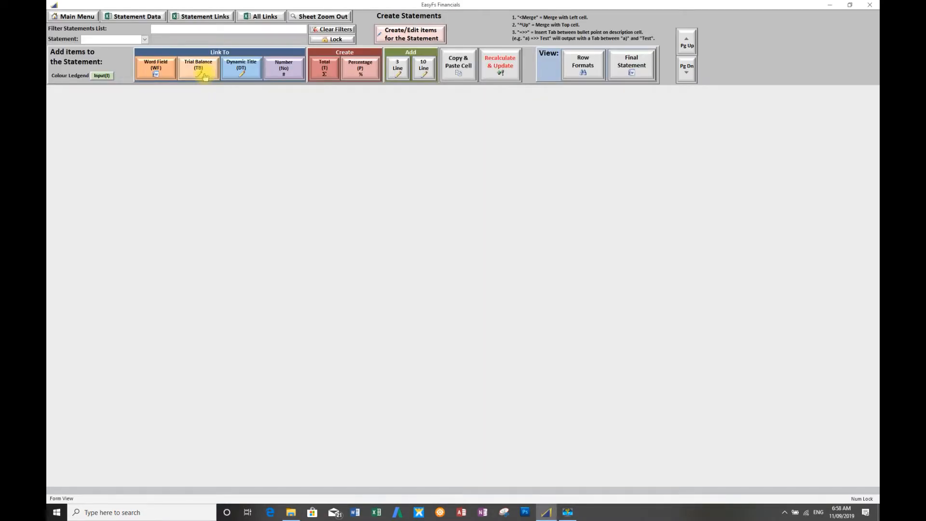
{"action": "left_click", "coordinate": [410, 34]}
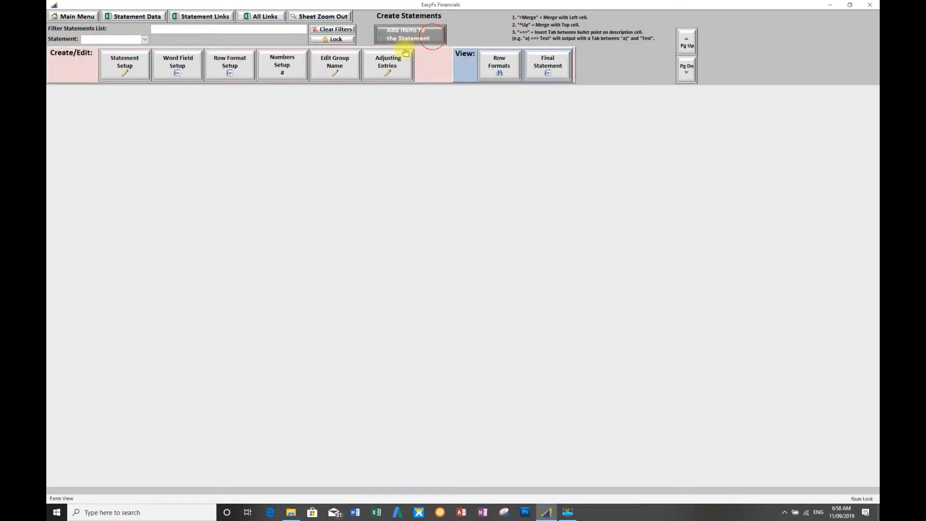
{"action": "left_click", "coordinate": [186, 68]}
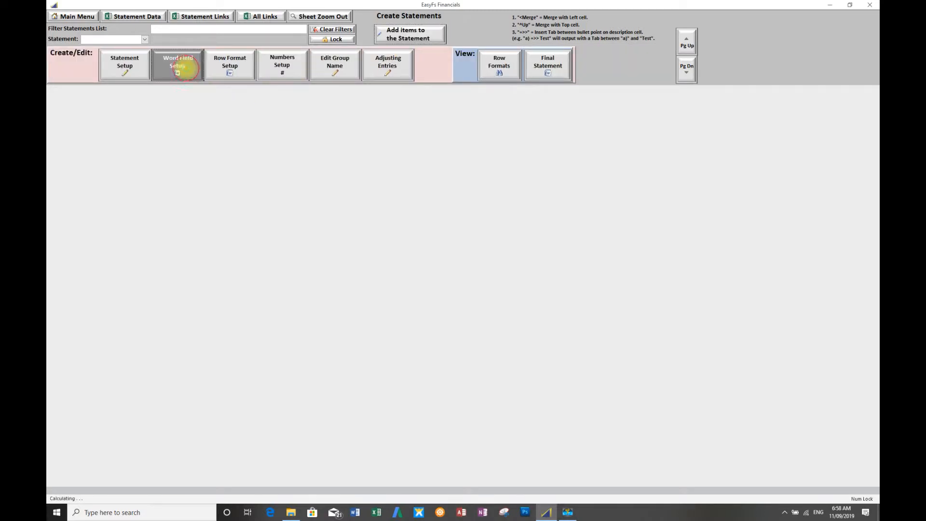
{"action": "left_click", "coordinate": [242, 178]}
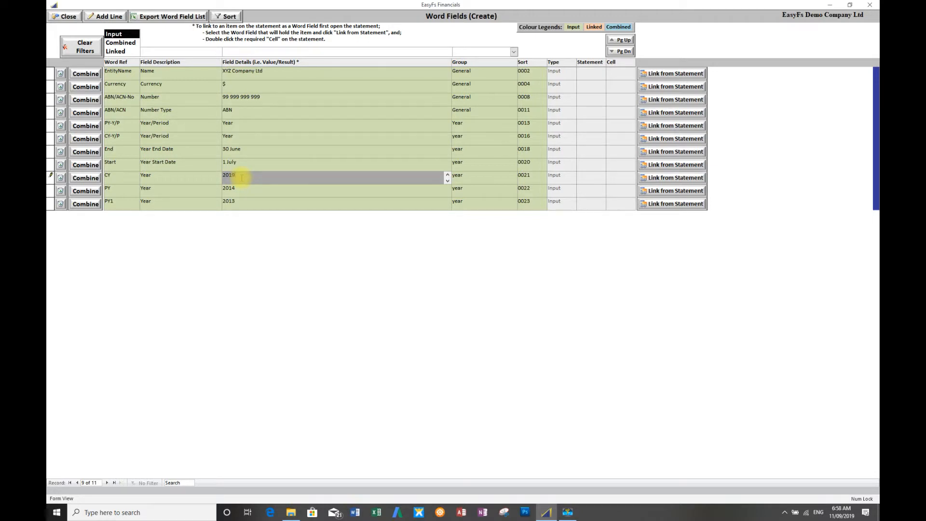
{"action": "left_click", "coordinate": [238, 191]}
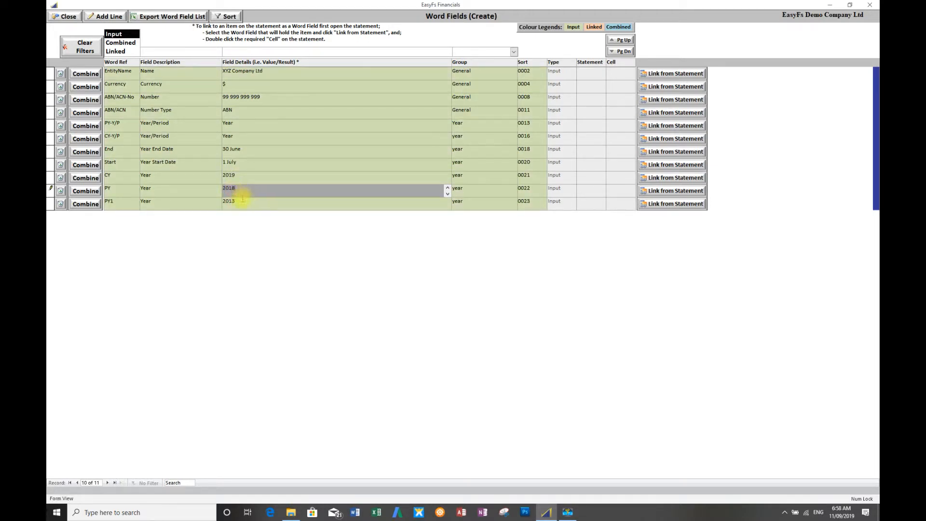
{"action": "left_click", "coordinate": [238, 200]}
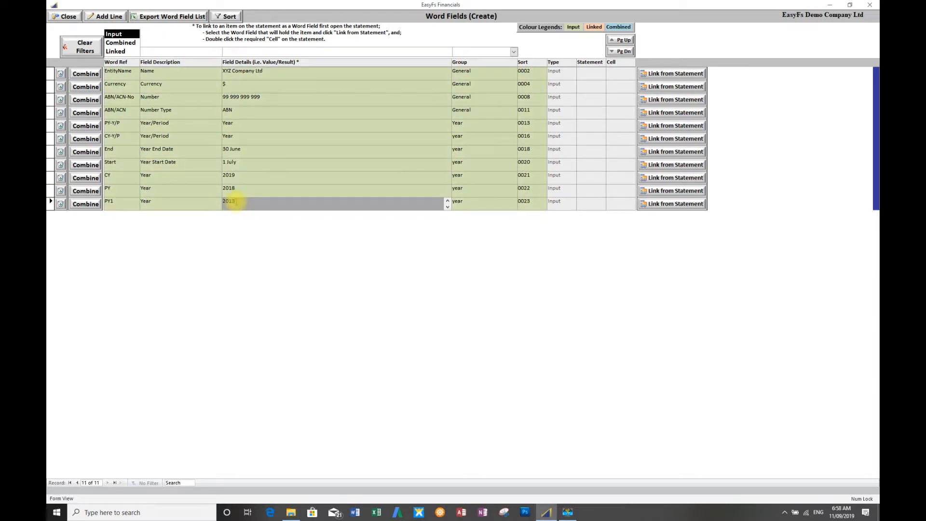
{"action": "key", "text": "Return"}
Set the EntityName word field to ABC Company Ltd and return to the Main Menu.
{"action": "left_click", "coordinate": [231, 73]}
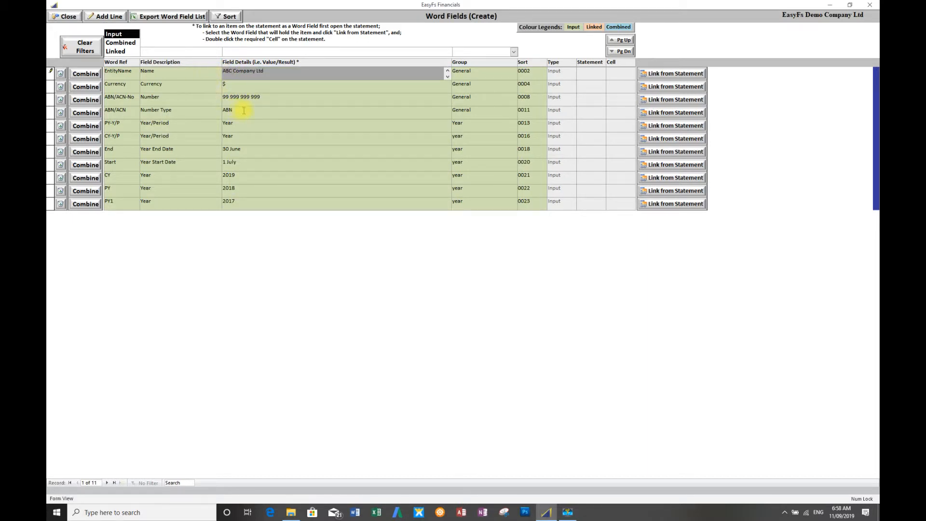
{"action": "key", "text": "Return"}
{"action": "left_click", "coordinate": [65, 16]}
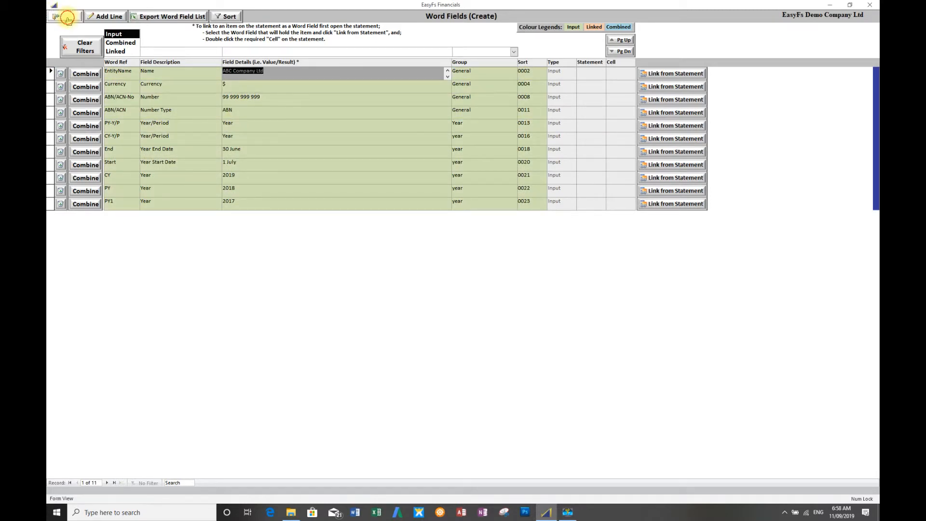
{"action": "left_click", "coordinate": [67, 16]}
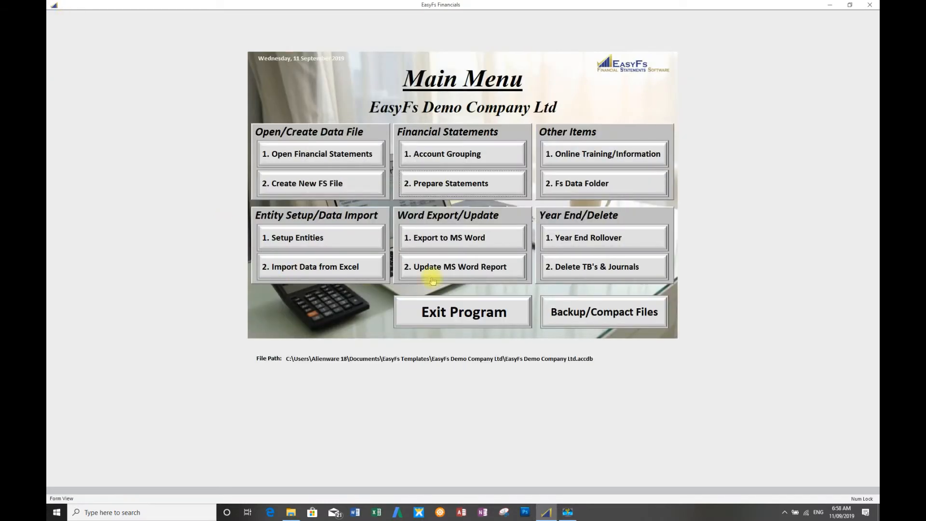
Update the Word report EasyFs Demo Company Ltd.docx with the information in EasyFs Financials.
{"action": "left_click", "coordinate": [422, 324]}
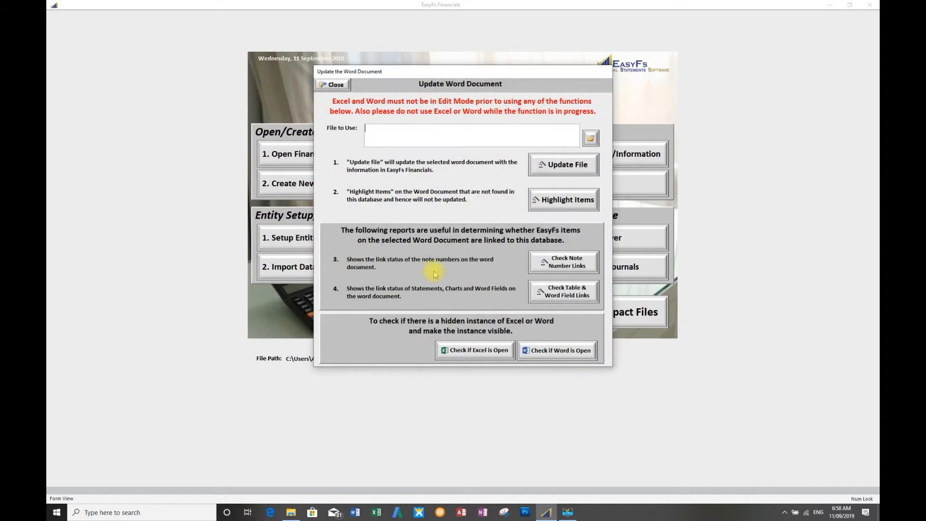
{"action": "left_click", "coordinate": [590, 138]}
{"action": "double_click", "coordinate": [504, 175]}
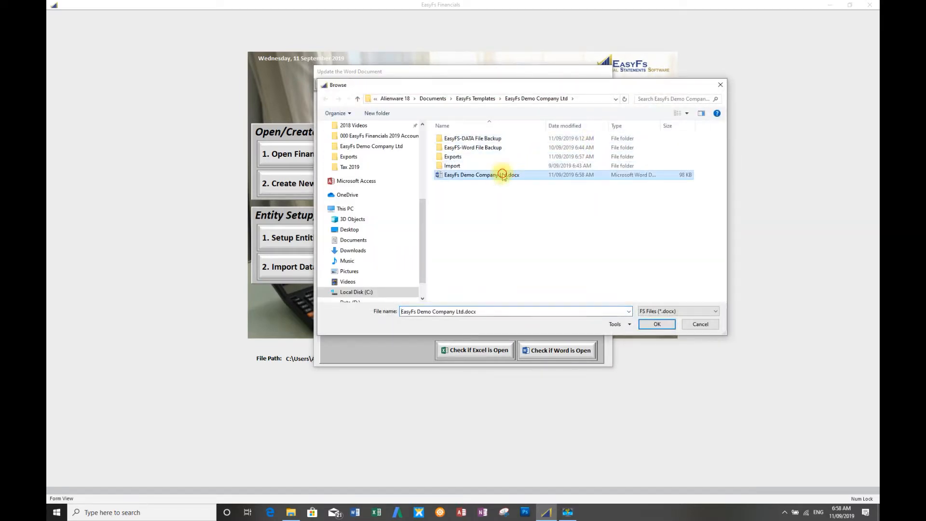
{"action": "left_click", "coordinate": [567, 166]}
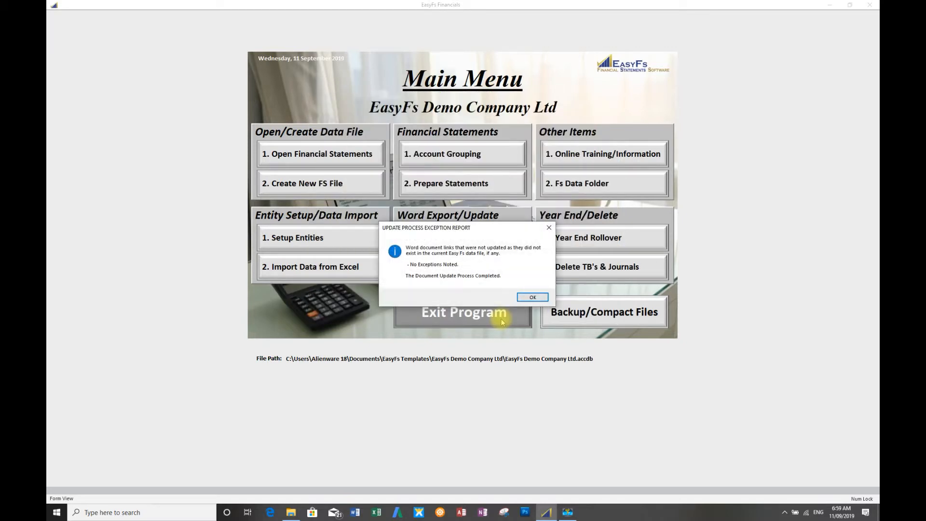
{"action": "left_click", "coordinate": [531, 297]}
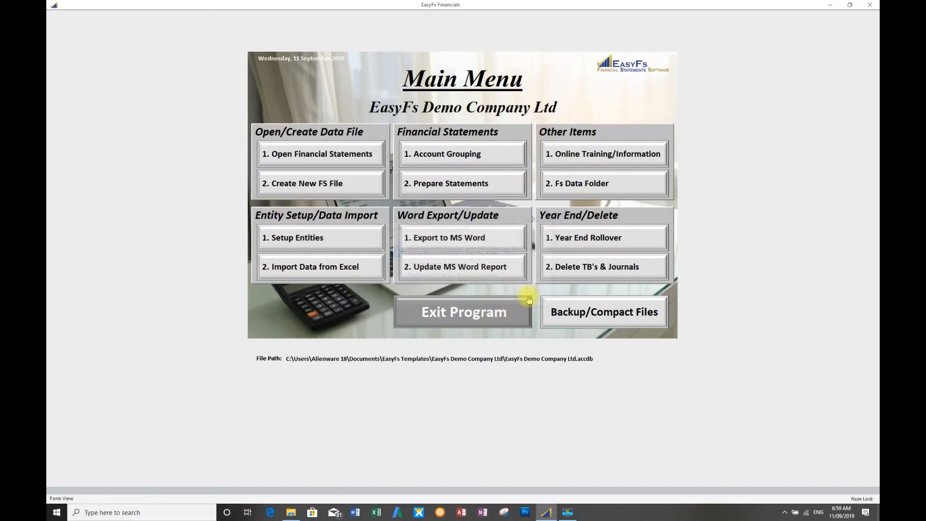
Check the company name and years on the updated report's cover page and in the Directors Report, including the Financial Performance chart and profit sentence.
{"action": "scroll", "coordinate": [525, 290], "scroll_direction": "up", "scroll_amount": 2}
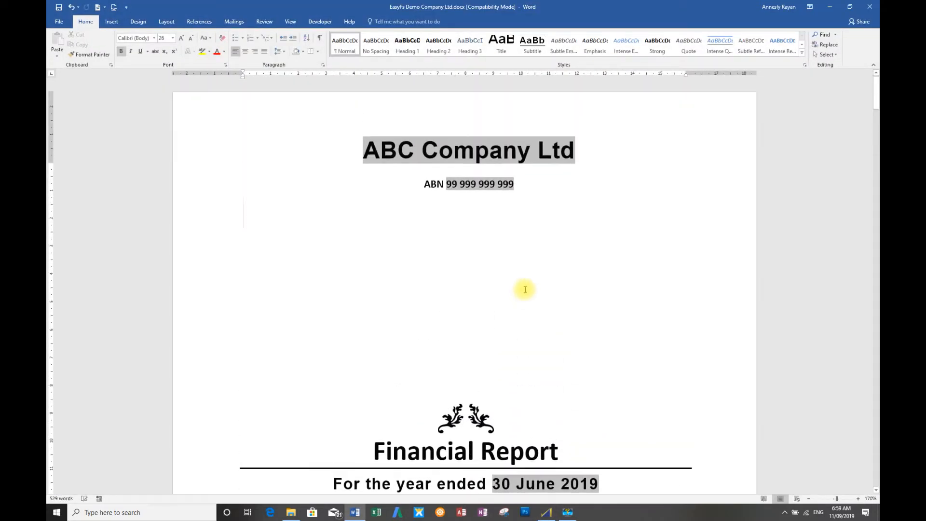
{"action": "scroll", "coordinate": [484, 283], "scroll_direction": "down", "scroll_amount": 4}
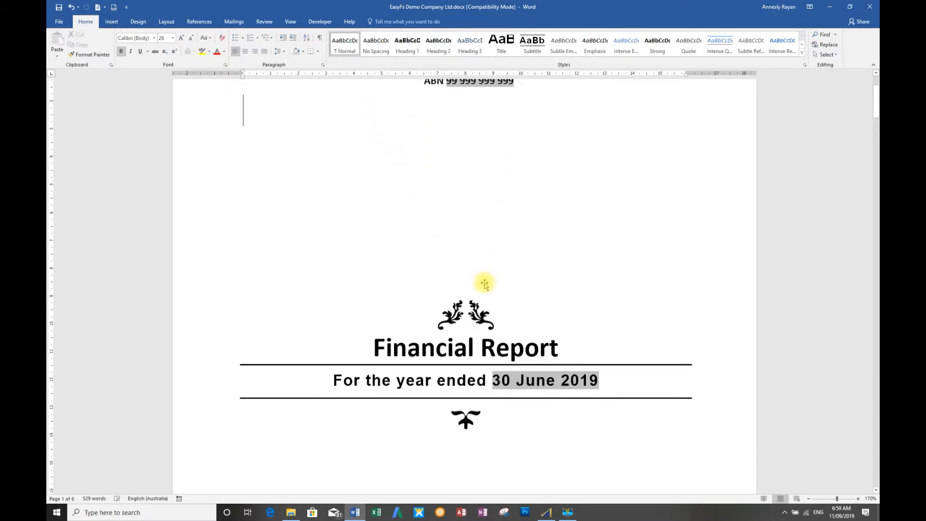
{"action": "scroll", "coordinate": [595, 343], "scroll_direction": "down", "scroll_amount": 15}
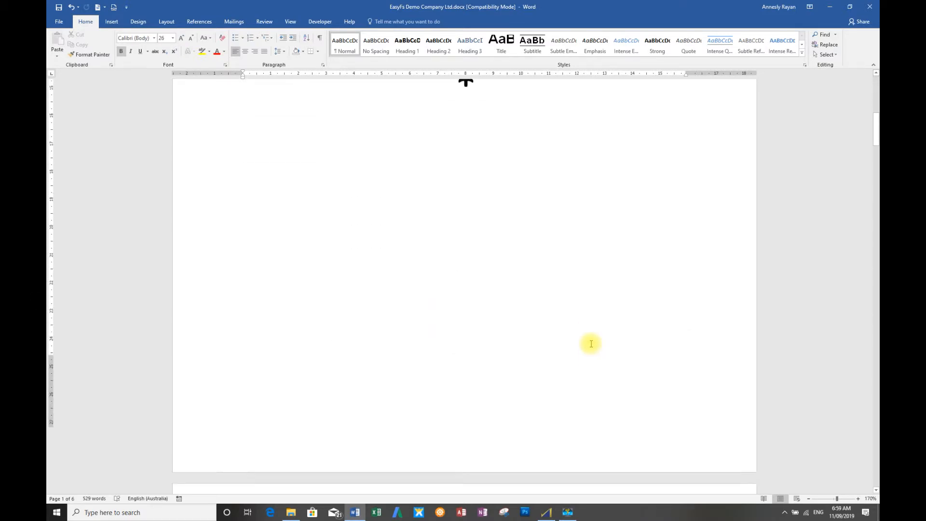
{"action": "scroll", "coordinate": [590, 343], "scroll_direction": "down", "scroll_amount": 12}
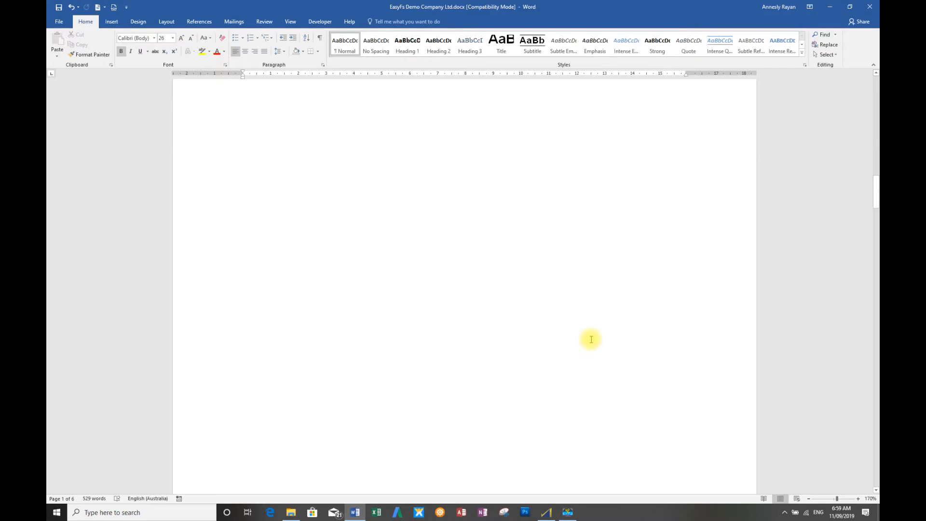
{"action": "scroll", "coordinate": [590, 341], "scroll_direction": "down", "scroll_amount": 1}
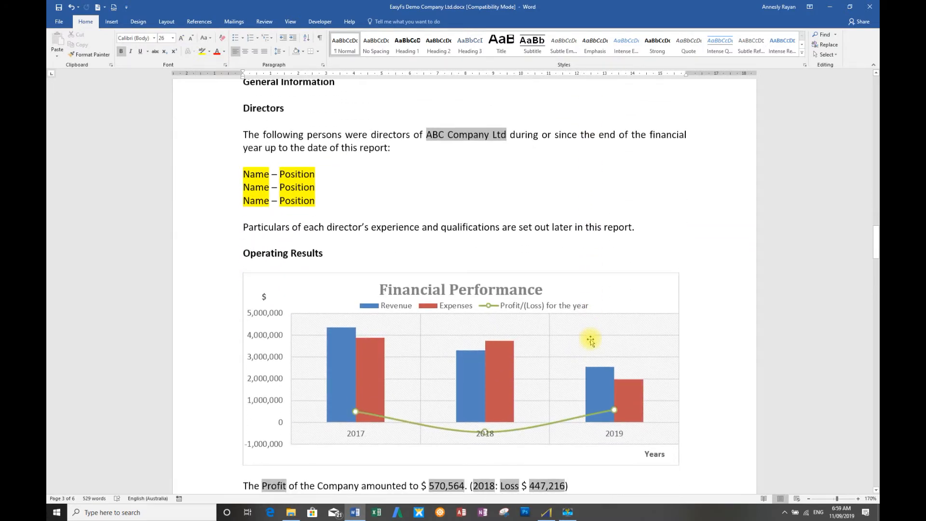
{"action": "scroll", "coordinate": [593, 337], "scroll_direction": "up", "scroll_amount": 3}
{"action": "scroll", "coordinate": [664, 194], "scroll_direction": "down", "scroll_amount": 1}
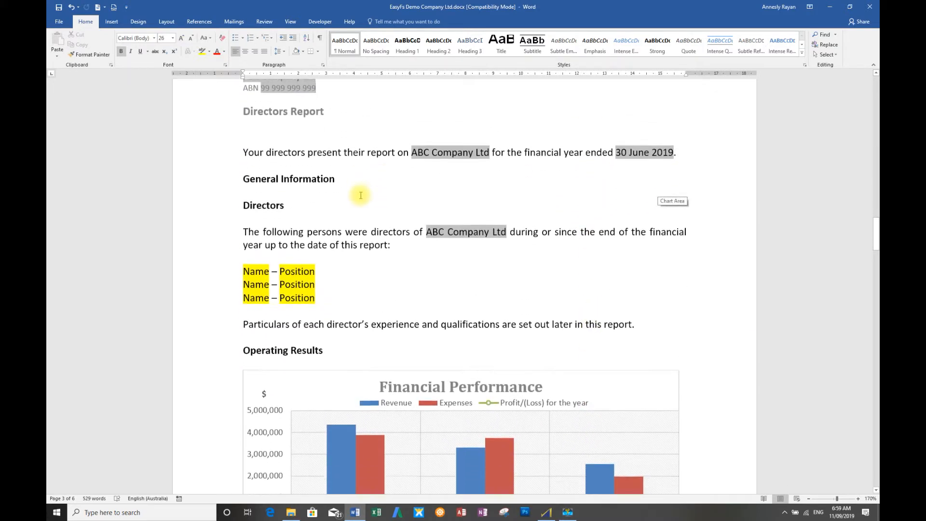
{"action": "scroll", "coordinate": [369, 152], "scroll_direction": "up", "scroll_amount": 2}
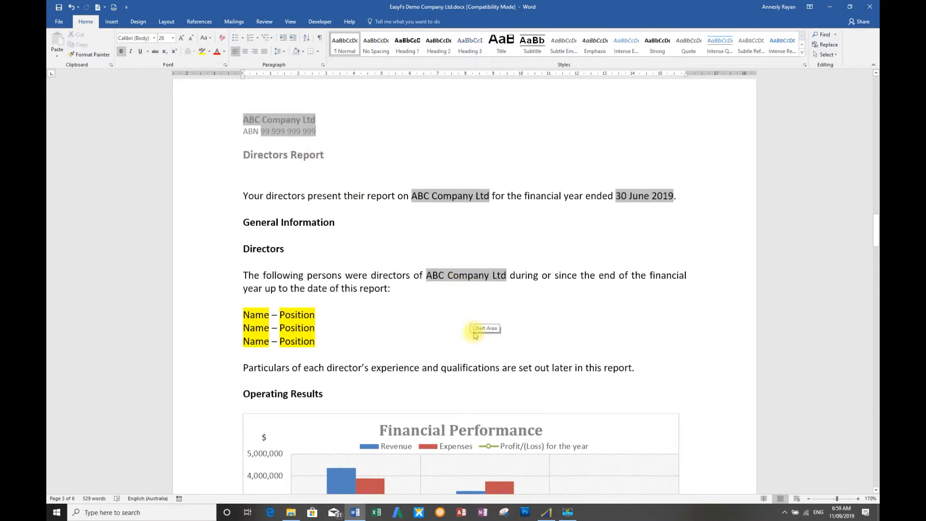
{"action": "scroll", "coordinate": [478, 331], "scroll_direction": "down", "scroll_amount": 8}
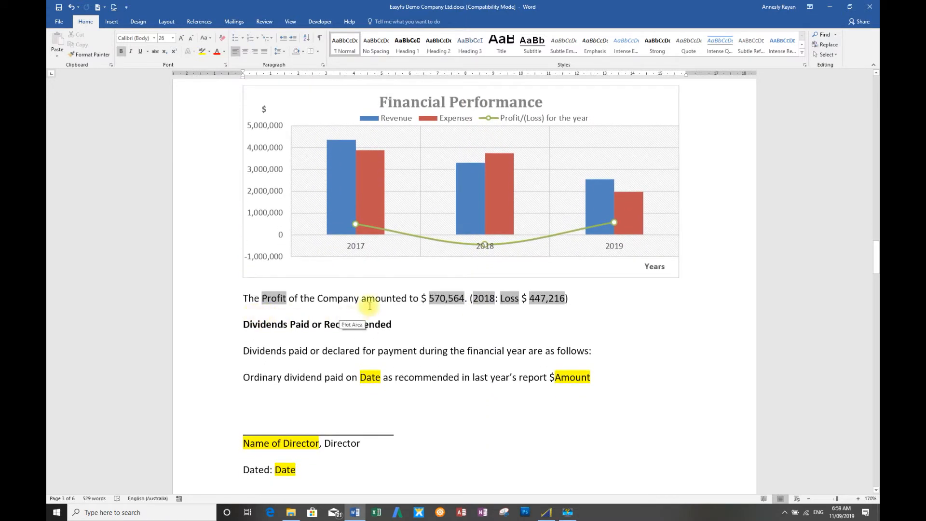
{"action": "scroll", "coordinate": [469, 333], "scroll_direction": "down", "scroll_amount": 3}
{"action": "scroll", "coordinate": [469, 333], "scroll_direction": "down", "scroll_amount": 3}
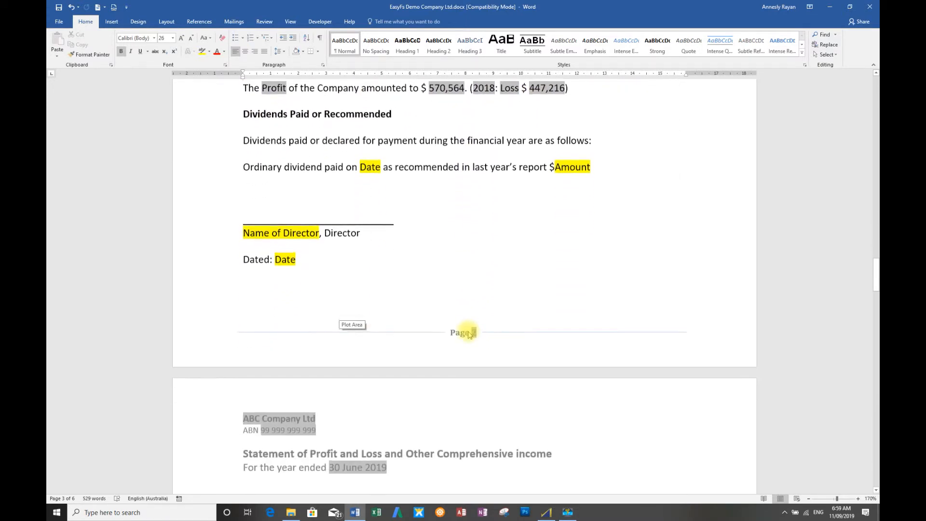
Check the Statement of Profit and Loss, Statement of Financial Position and note numbers in the updated report, and close it.
{"action": "scroll", "coordinate": [469, 331], "scroll_direction": "down", "scroll_amount": 12}
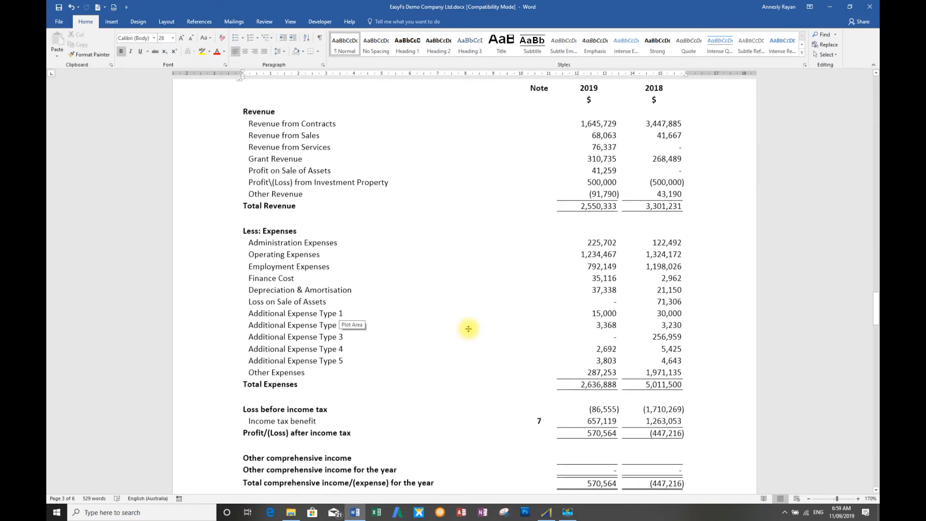
{"action": "scroll", "coordinate": [468, 328], "scroll_direction": "up", "scroll_amount": 1}
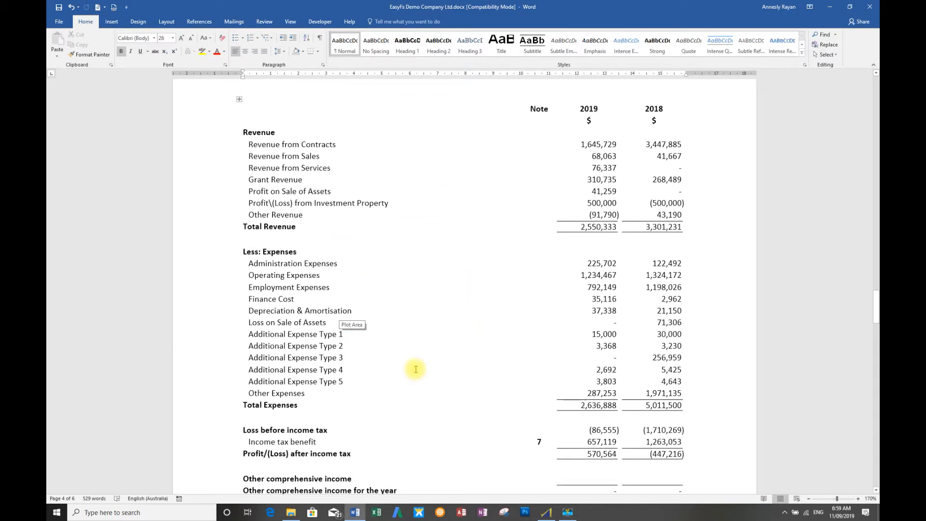
{"action": "scroll", "coordinate": [415, 369], "scroll_direction": "down", "scroll_amount": 1}
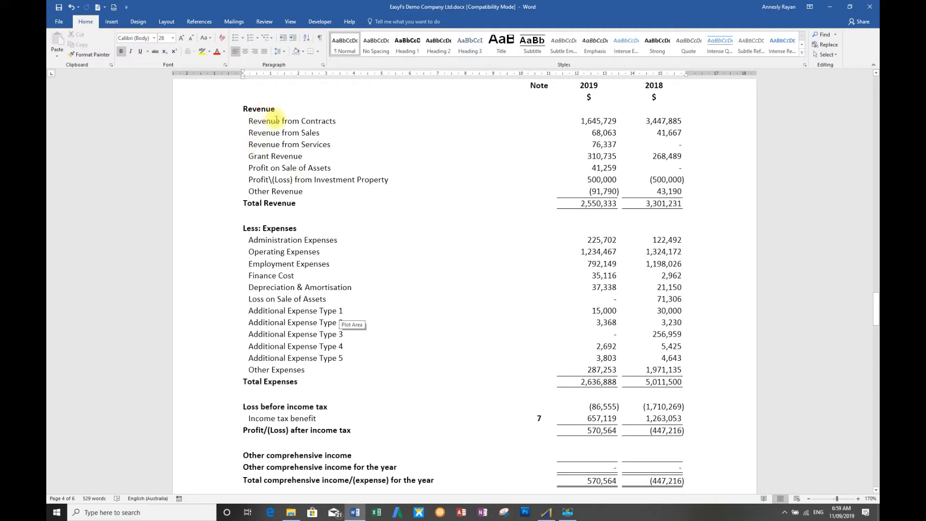
{"action": "scroll", "coordinate": [303, 307], "scroll_direction": "down", "scroll_amount": 17}
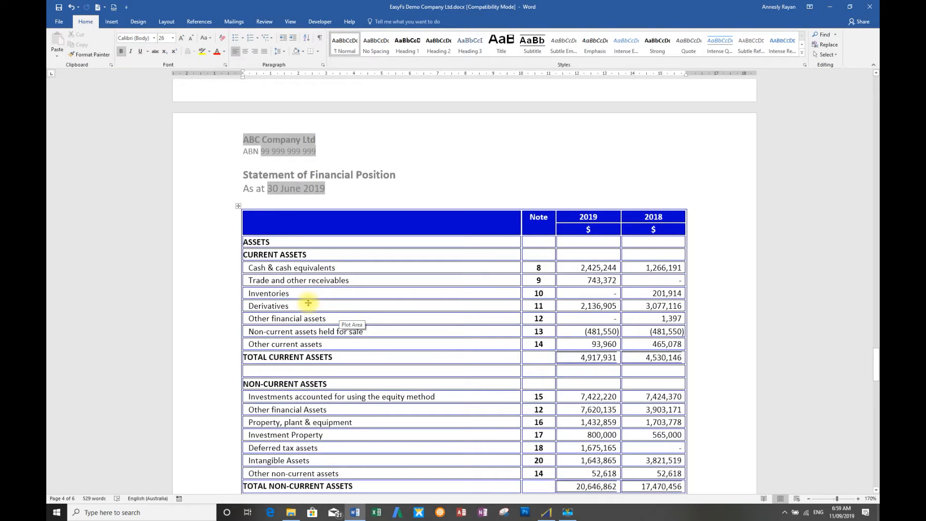
{"action": "scroll", "coordinate": [308, 302], "scroll_direction": "down", "scroll_amount": 2}
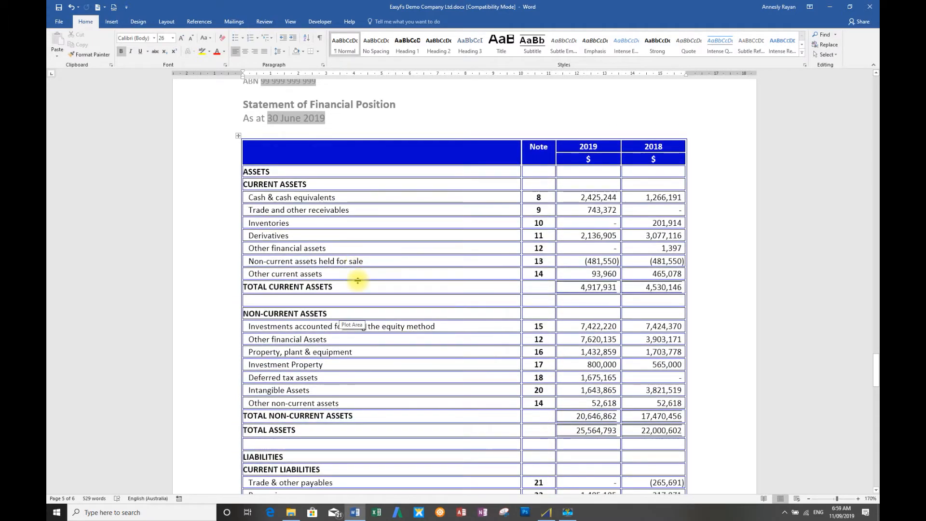
{"action": "scroll", "coordinate": [358, 281], "scroll_direction": "down", "scroll_amount": 16}
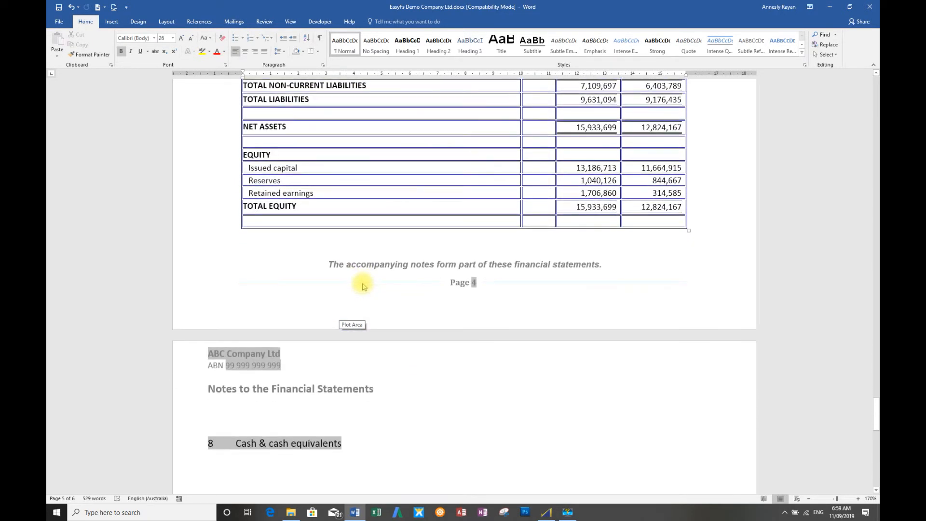
{"action": "scroll", "coordinate": [361, 288], "scroll_direction": "down", "scroll_amount": 4}
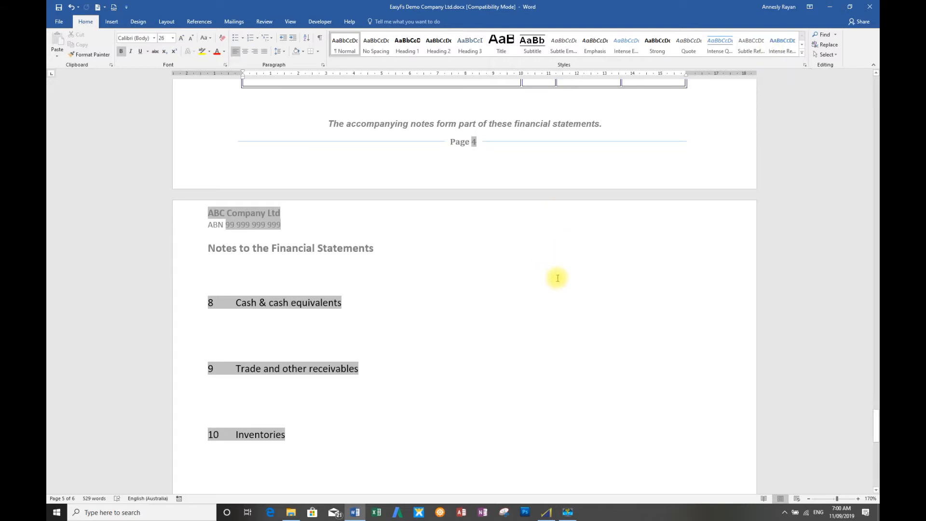
{"action": "scroll", "coordinate": [392, 272], "scroll_direction": "up", "scroll_amount": 1}
{"action": "scroll", "coordinate": [392, 272], "scroll_direction": "up", "scroll_amount": 15}
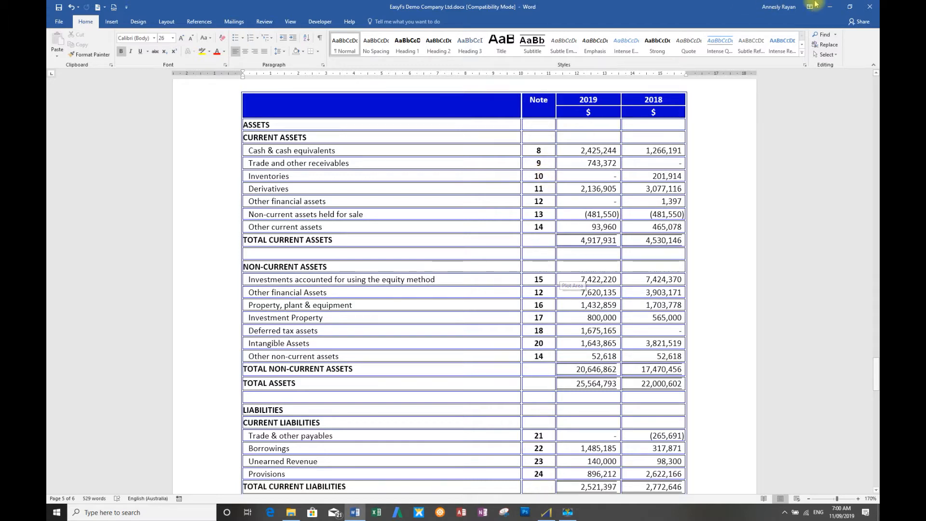
{"action": "left_click", "coordinate": [869, 7]}
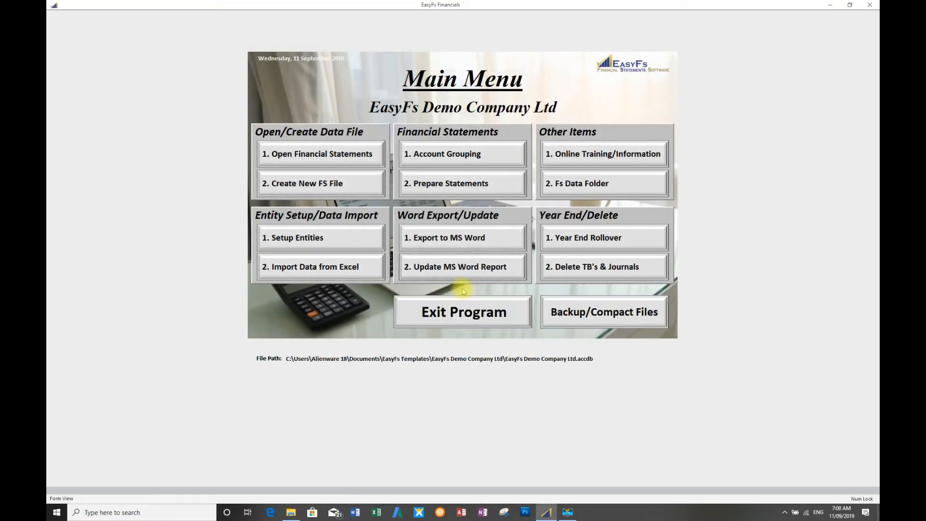
Deactivate the Critical Accounting Estimates and Judgements note in the numbers setup and return to the Main Menu.
{"action": "left_click", "coordinate": [439, 190]}
{"action": "left_click", "coordinate": [411, 33]}
{"action": "left_click", "coordinate": [283, 64]}
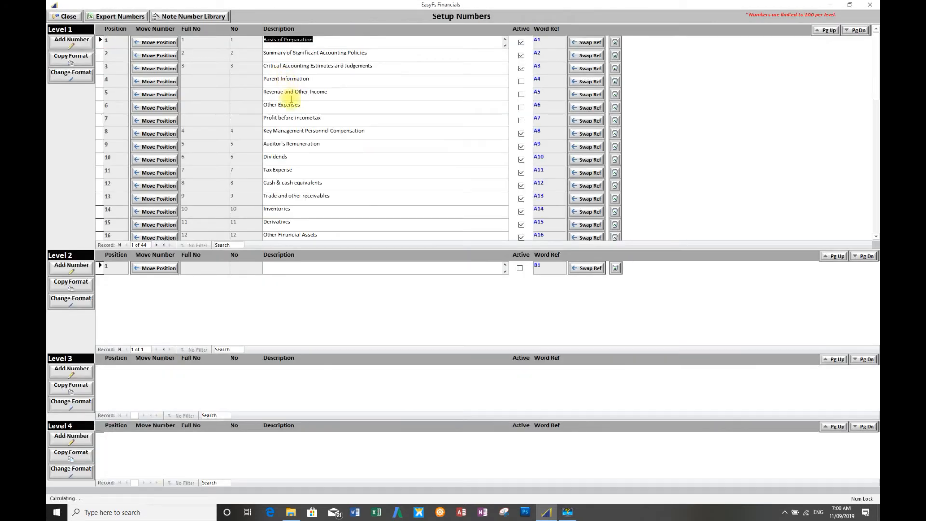
{"action": "left_click", "coordinate": [522, 69]}
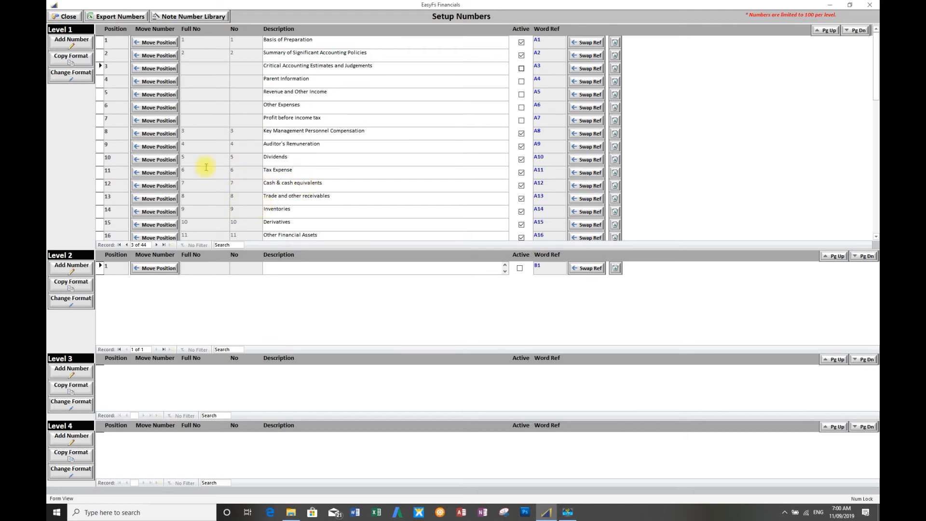
{"action": "left_click", "coordinate": [66, 16]}
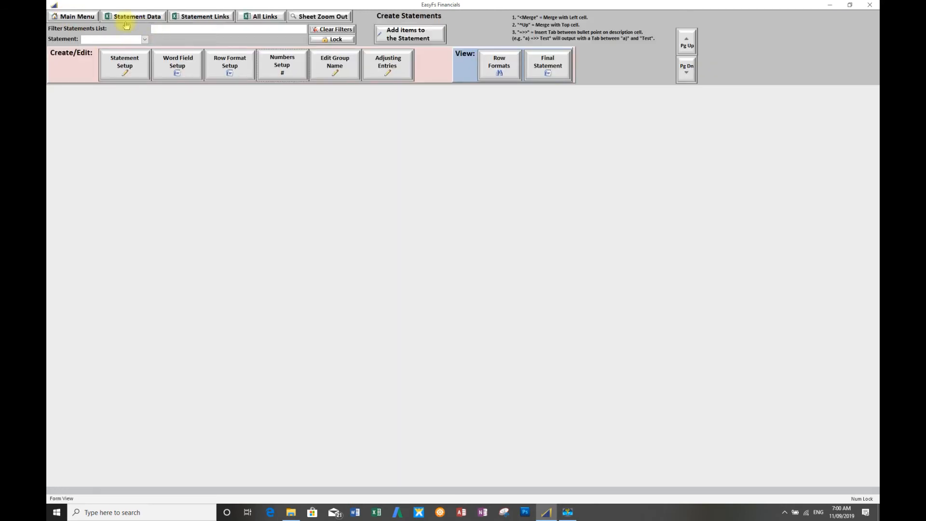
{"action": "left_click", "coordinate": [76, 16]}
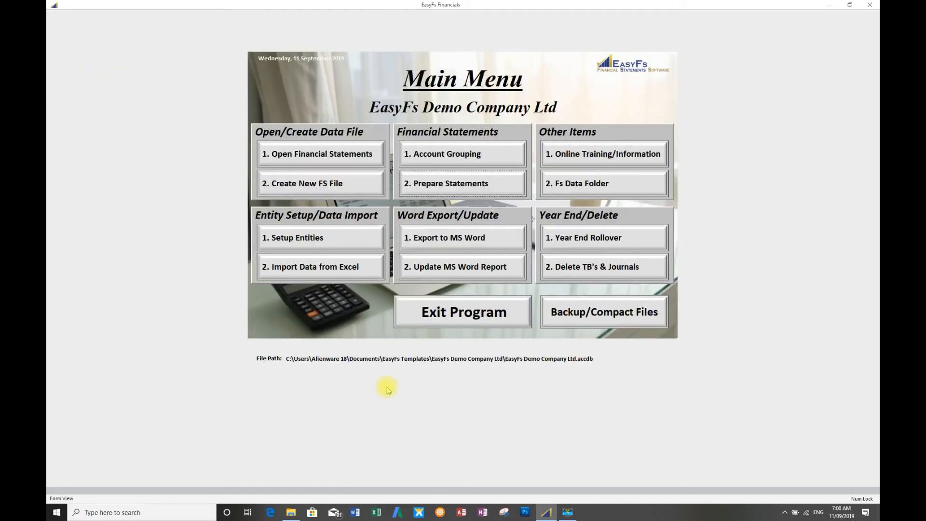
Update the Word report EasyFs Demo Company Ltd.docx again to apply the note numbering after the note's deactivation.
{"action": "left_click", "coordinate": [460, 269]}
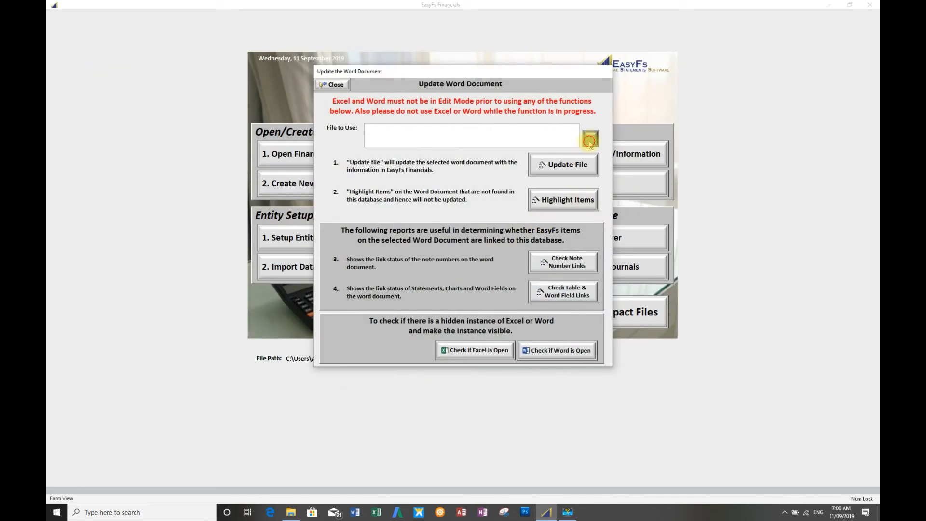
{"action": "left_click", "coordinate": [590, 140]}
{"action": "double_click", "coordinate": [490, 174]}
{"action": "left_click", "coordinate": [582, 166]}
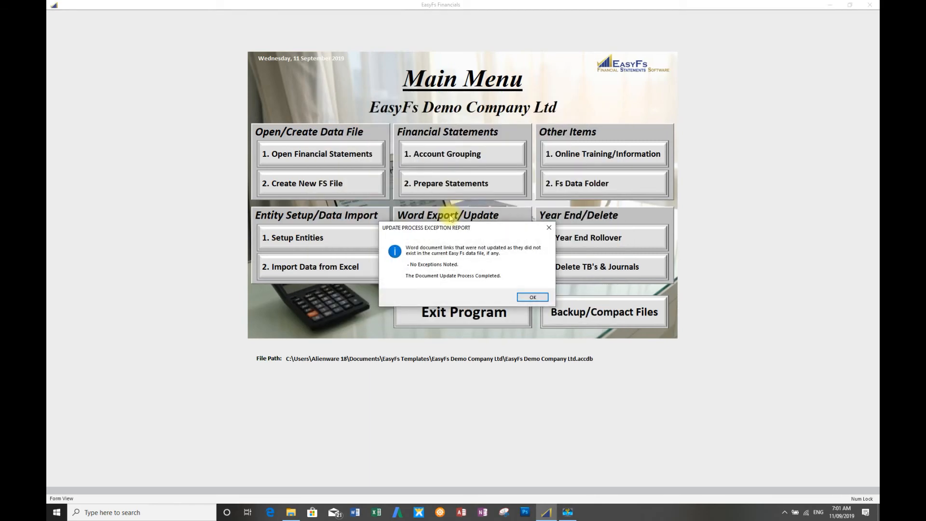
{"action": "left_click", "coordinate": [531, 298]}
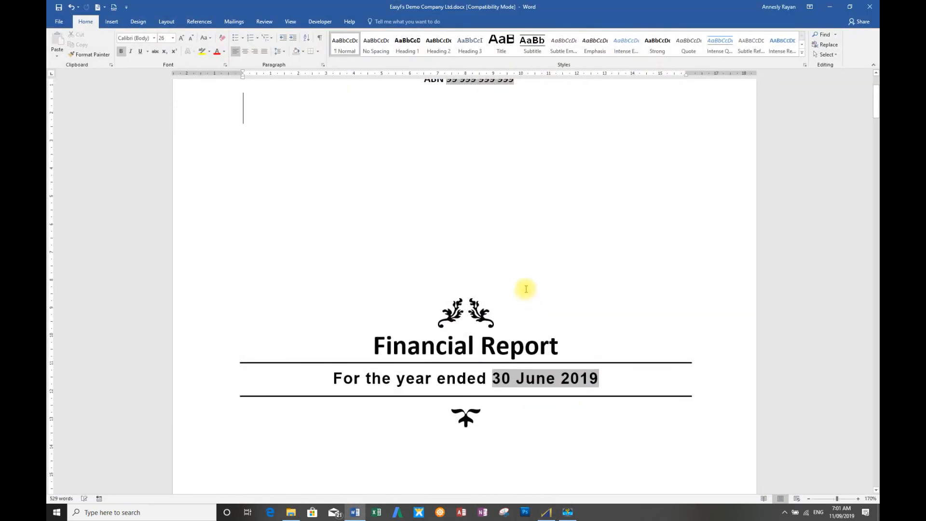
Check the note numbers for assets and liabilities in the Statement of Financial Position of the updated report.
{"action": "scroll", "coordinate": [528, 294], "scroll_direction": "up", "scroll_amount": 1}
{"action": "scroll", "coordinate": [532, 300], "scroll_direction": "down", "scroll_amount": 15}
{"action": "scroll", "coordinate": [532, 300], "scroll_direction": "down", "scroll_amount": 20}
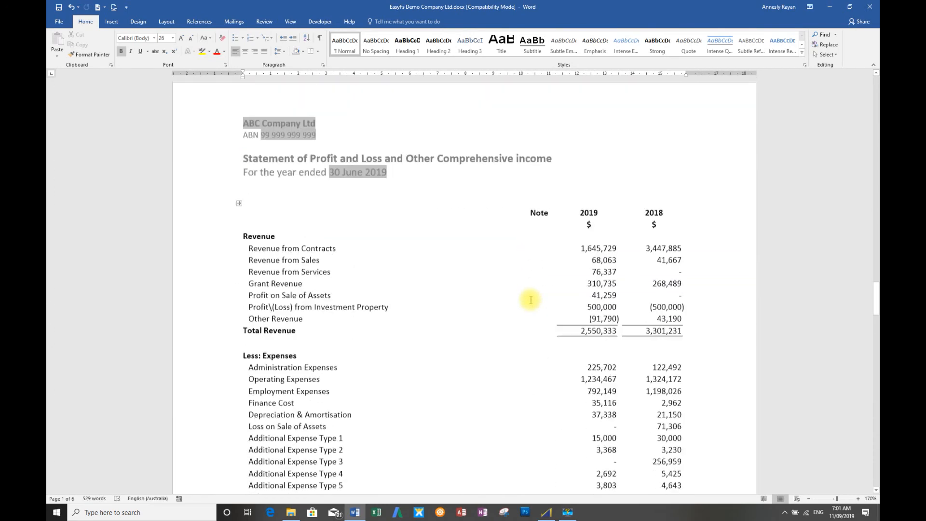
{"action": "scroll", "coordinate": [531, 300], "scroll_direction": "down", "scroll_amount": 20}
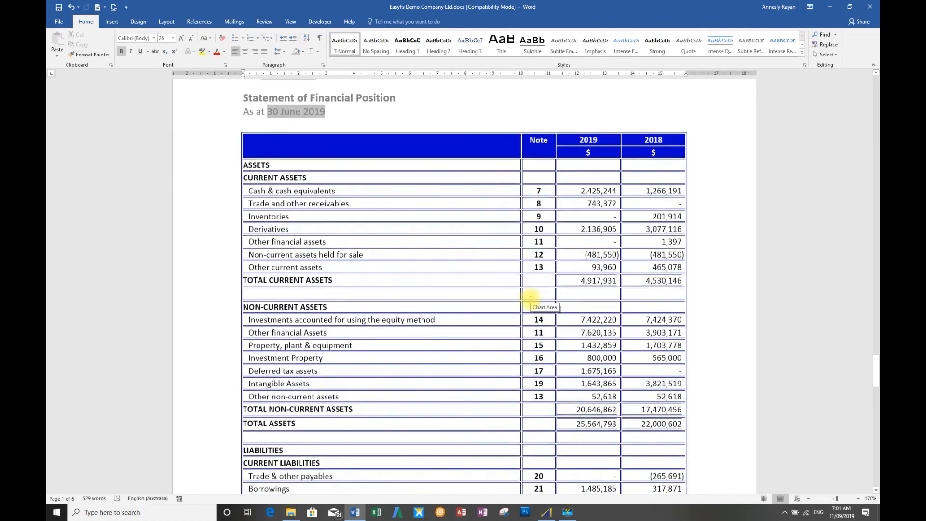
{"action": "scroll", "coordinate": [538, 212], "scroll_direction": "down", "scroll_amount": 1}
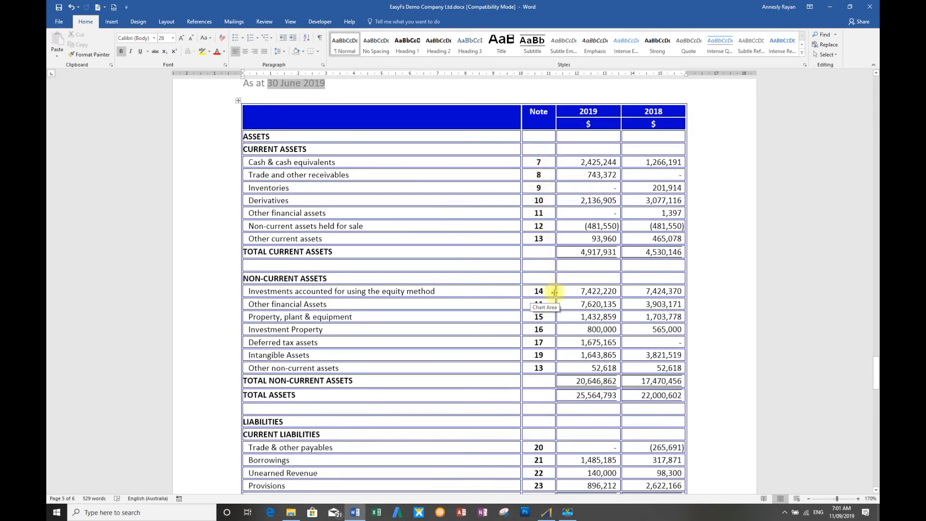
{"action": "scroll", "coordinate": [549, 464], "scroll_direction": "down", "scroll_amount": 20}
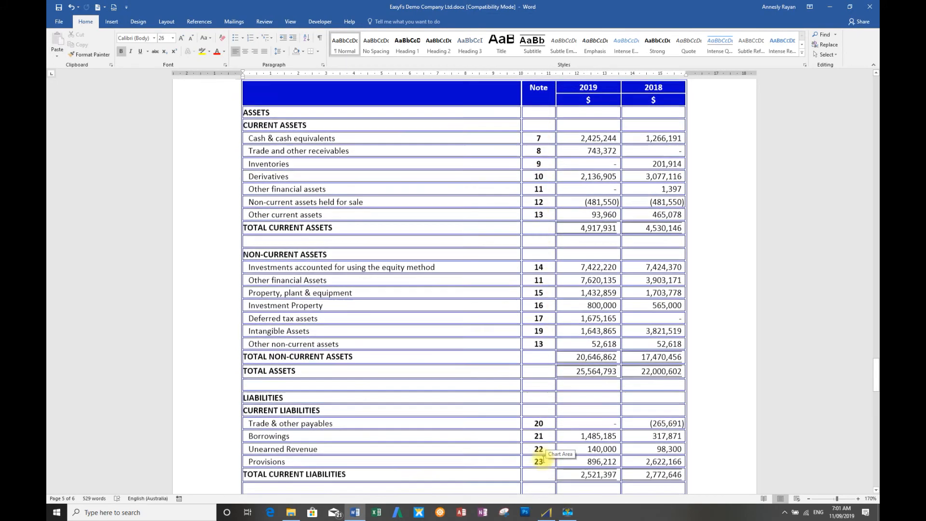